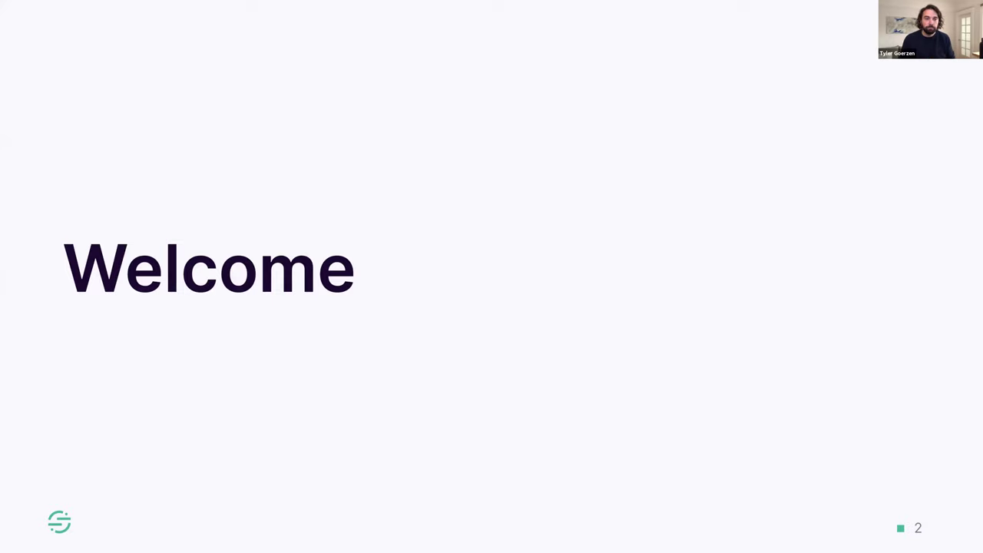
Advance the deck from slide 2 to slide 3, 'Why am I here?'.
{"action": "key", "text": "Right"}
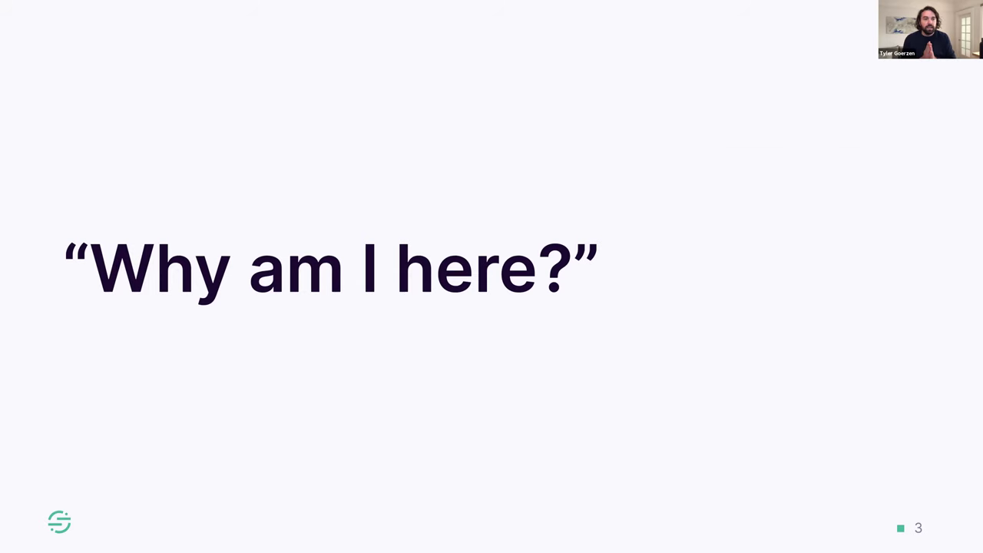
Advance through the customer-first and customer data slides toward the agenda.
{"action": "key", "text": "Right"}
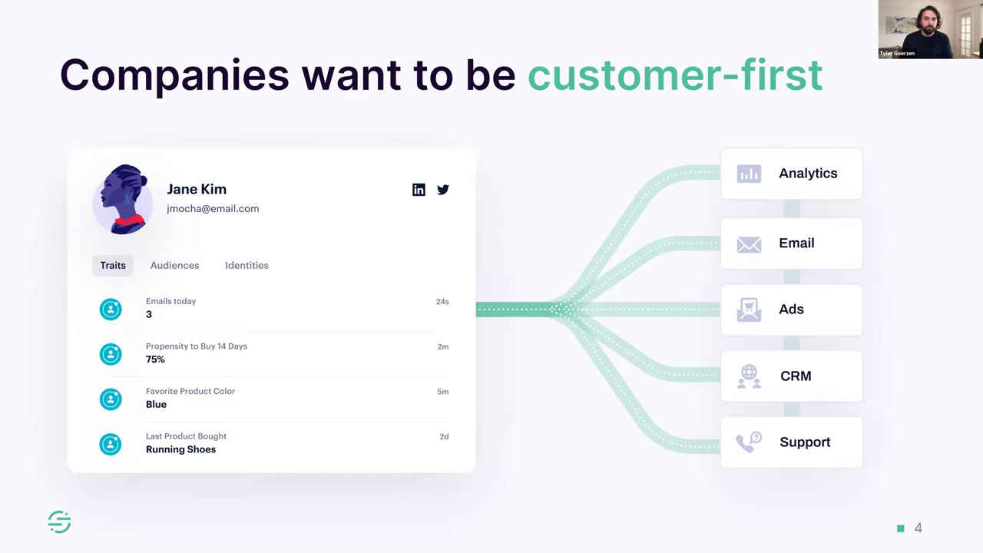
{"action": "key", "text": "Right"}
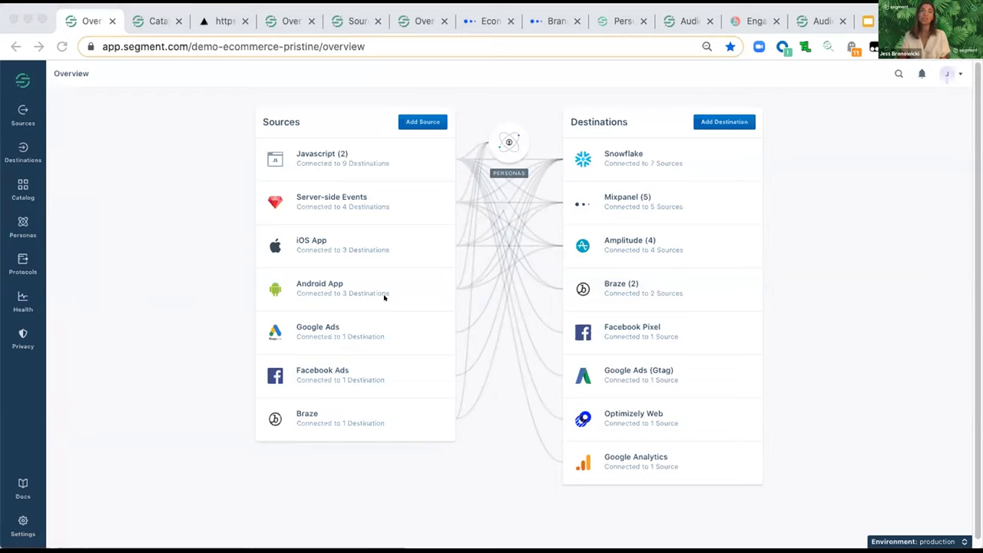
Bring the Segment Overview tab forward to show its seven sources and eight destinations.
{"action": "left_click", "coordinate": [155, 299]}
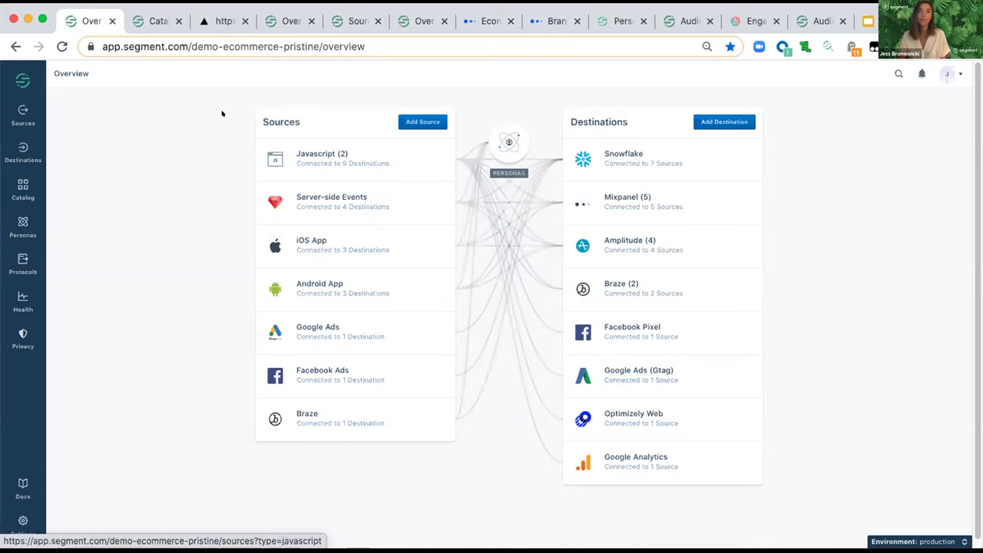
{"action": "left_click", "coordinate": [156, 20]}
{"action": "scroll", "coordinate": [336, 353], "scroll_direction": "up", "scroll_amount": 6}
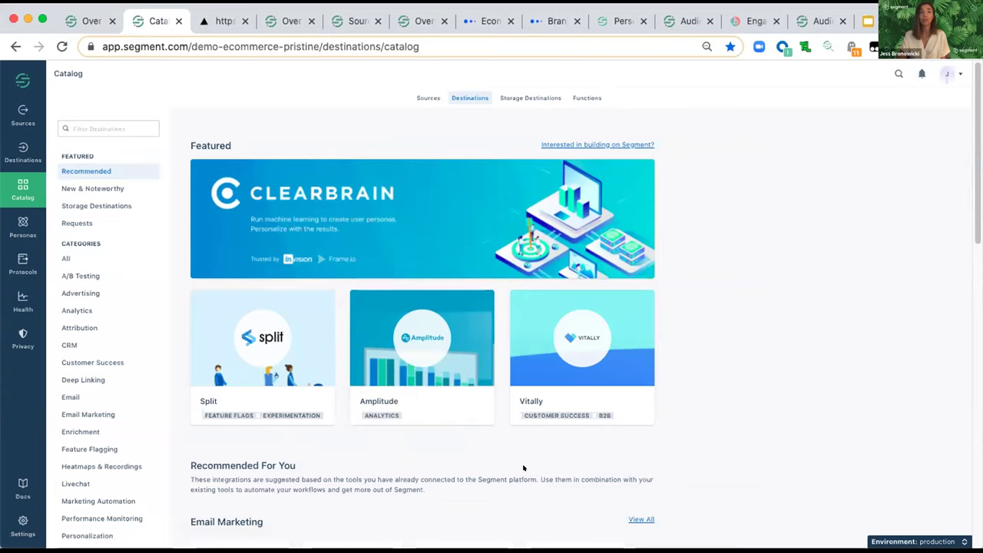
{"action": "scroll", "coordinate": [523, 467], "scroll_direction": "down", "scroll_amount": 5}
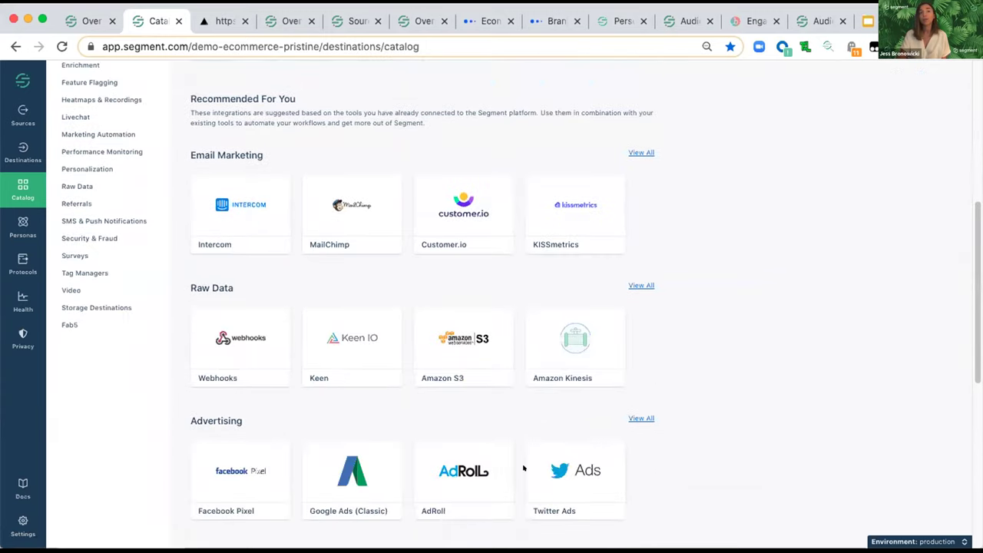
{"action": "scroll", "coordinate": [523, 468], "scroll_direction": "down", "scroll_amount": 5}
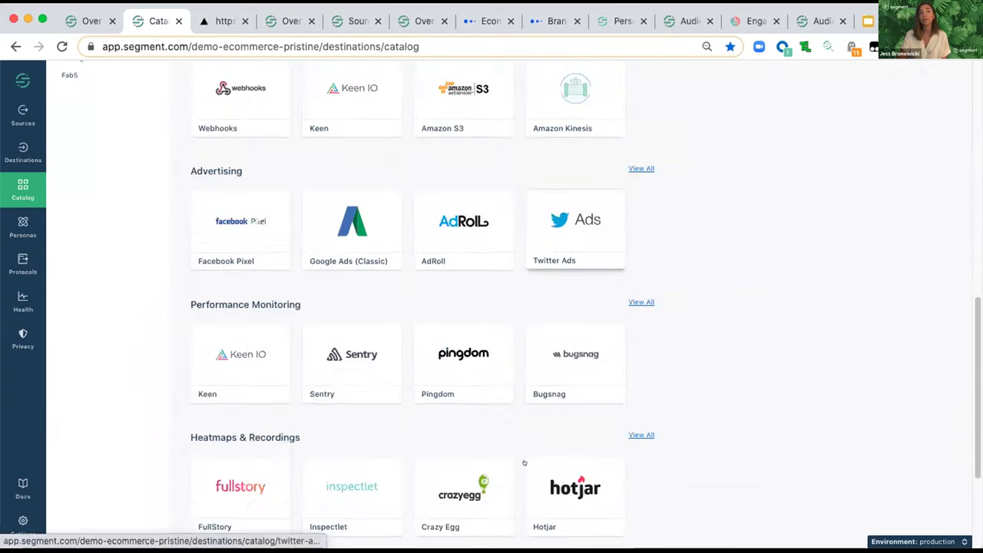
{"action": "left_click", "coordinate": [86, 30]}
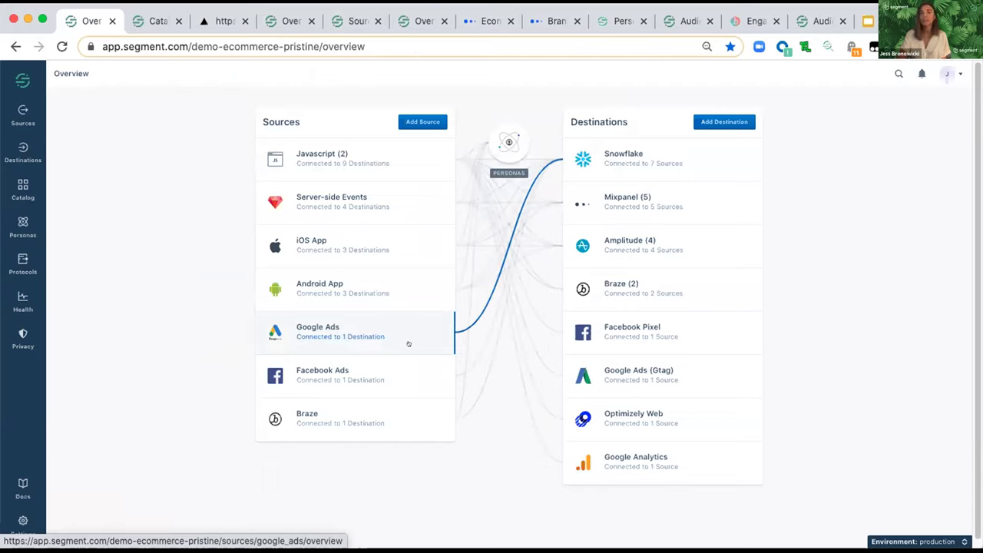
Switch past the ecommerce store tab to the demo-weekly-demo-fresh workspace Overview.
{"action": "key", "text": "super+Tab"}
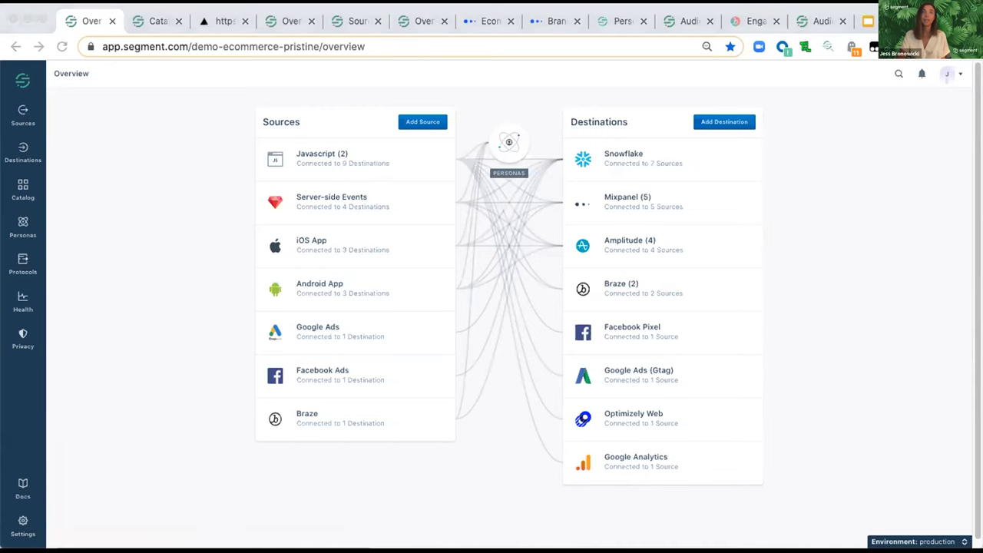
{"action": "left_click", "coordinate": [203, 20]}
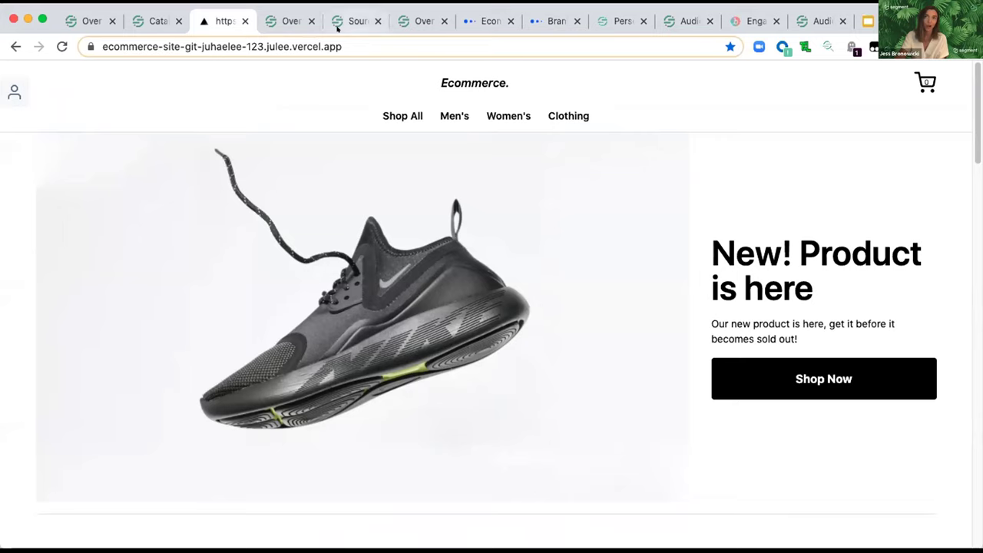
{"action": "left_click", "coordinate": [290, 21]}
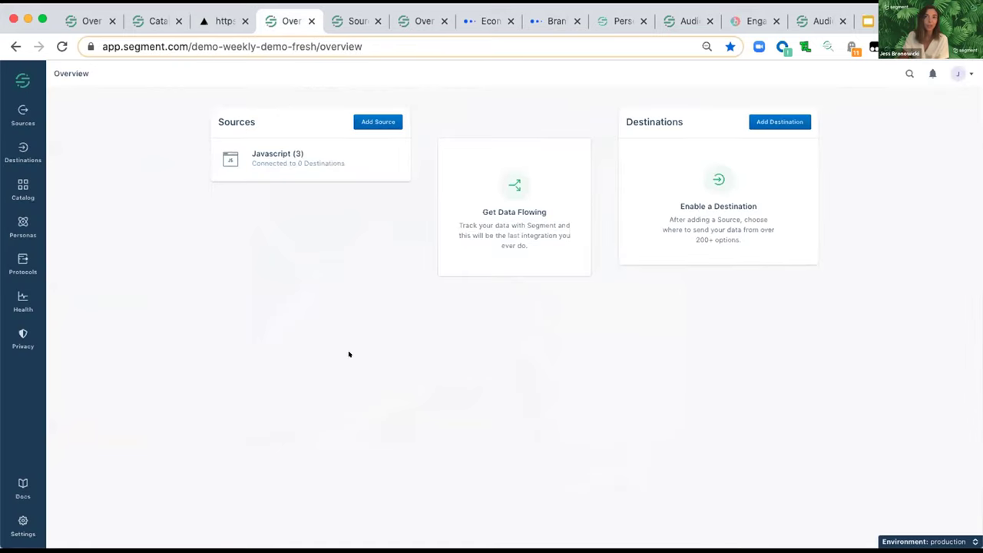
Add a new Javascript source to the workspace.
{"action": "left_click", "coordinate": [363, 117]}
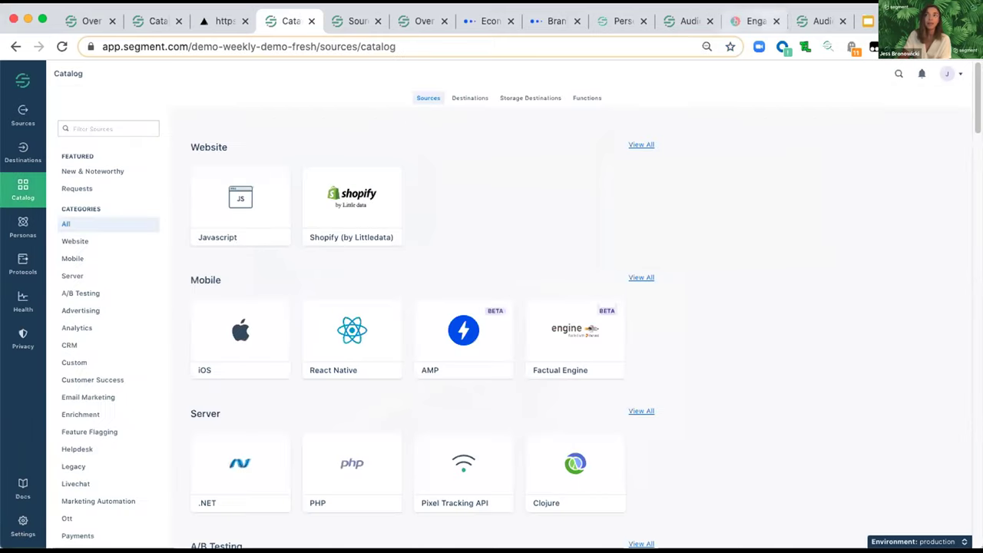
{"action": "left_click", "coordinate": [234, 192]}
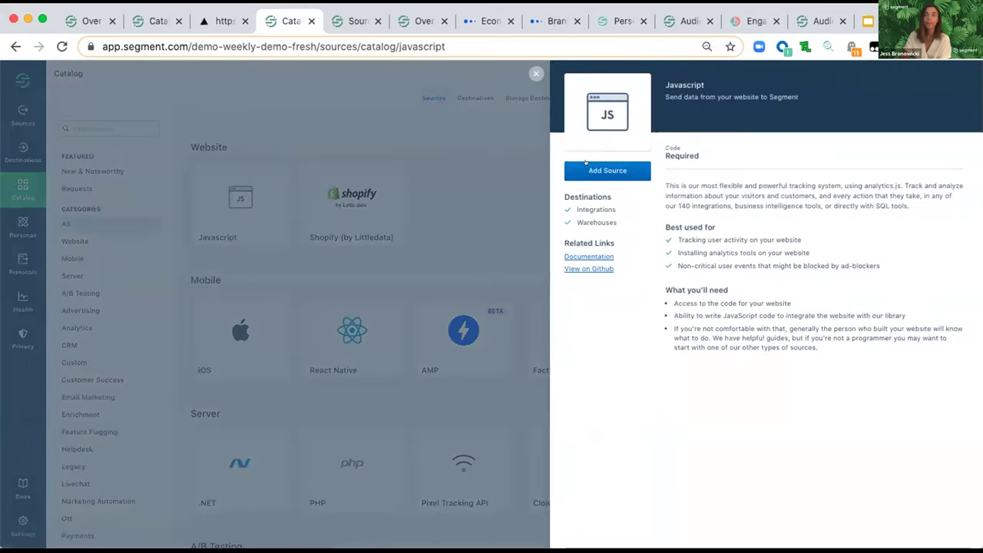
{"action": "left_click", "coordinate": [570, 168]}
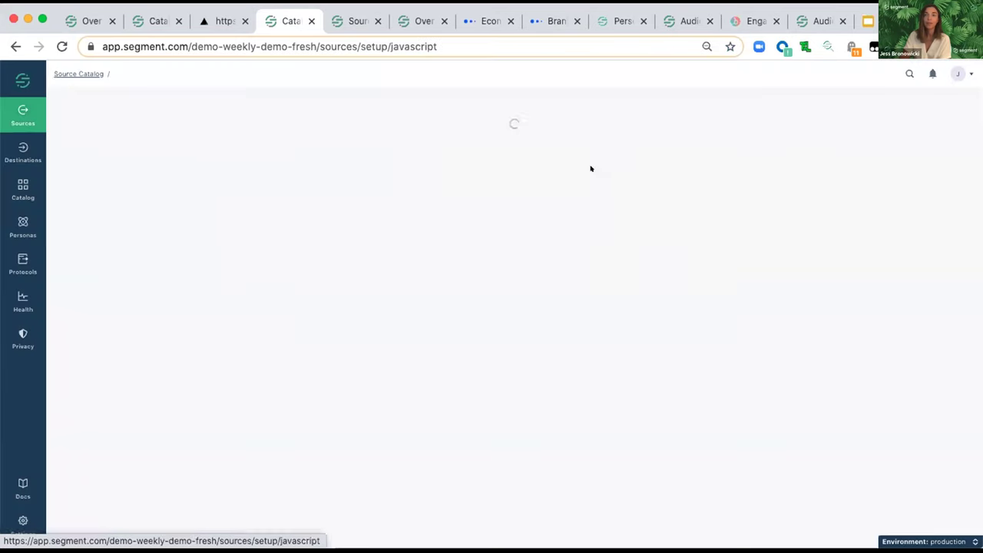
Name the source 'web-prod 1' and fill Website URL with the ecommerce site's address.
{"action": "double_click", "coordinate": [415, 179]}
{"action": "type", "text": "web-prod"}
{"action": "key", "text": "Tab"}
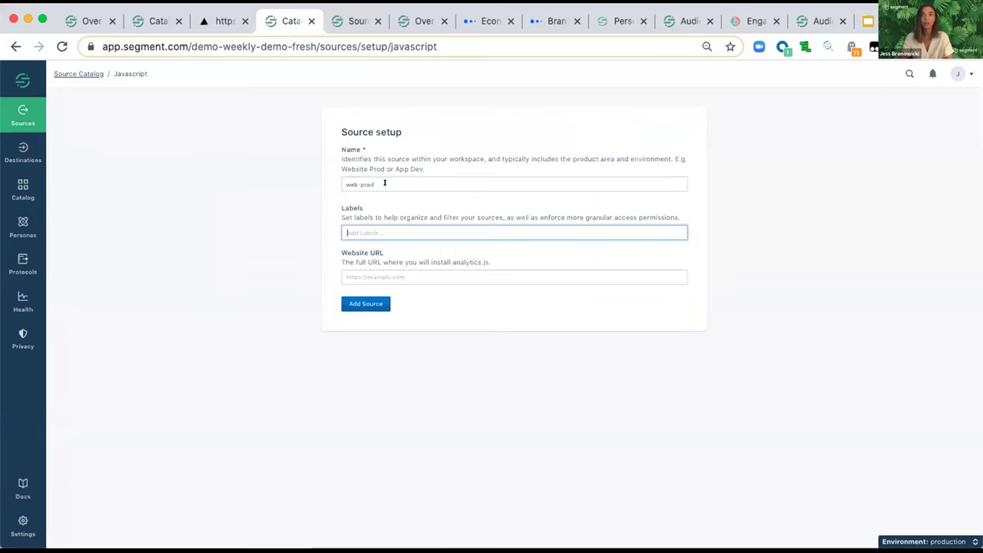
{"action": "left_click", "coordinate": [397, 182]}
{"action": "type", "text": "1"}
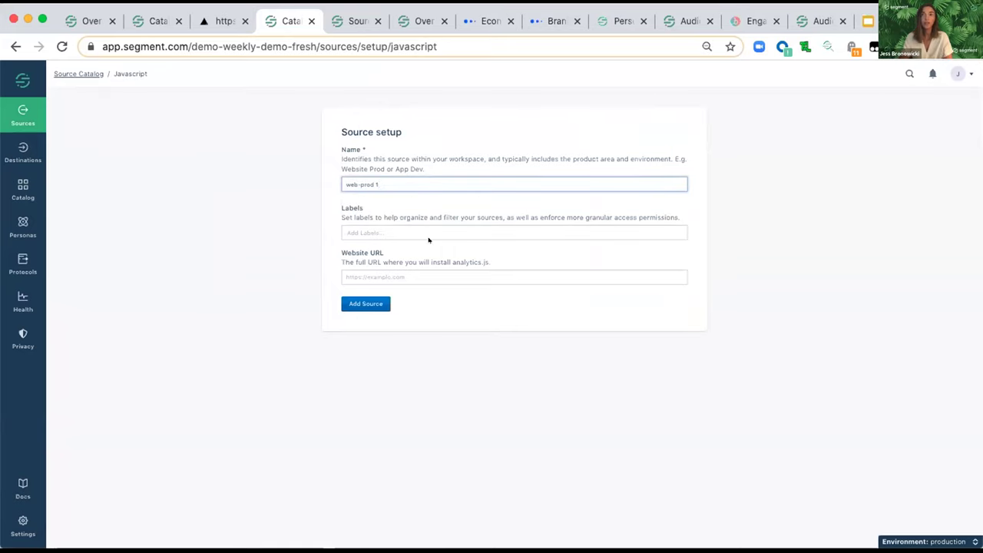
{"action": "left_click", "coordinate": [409, 276]}
{"action": "left_click", "coordinate": [415, 305]}
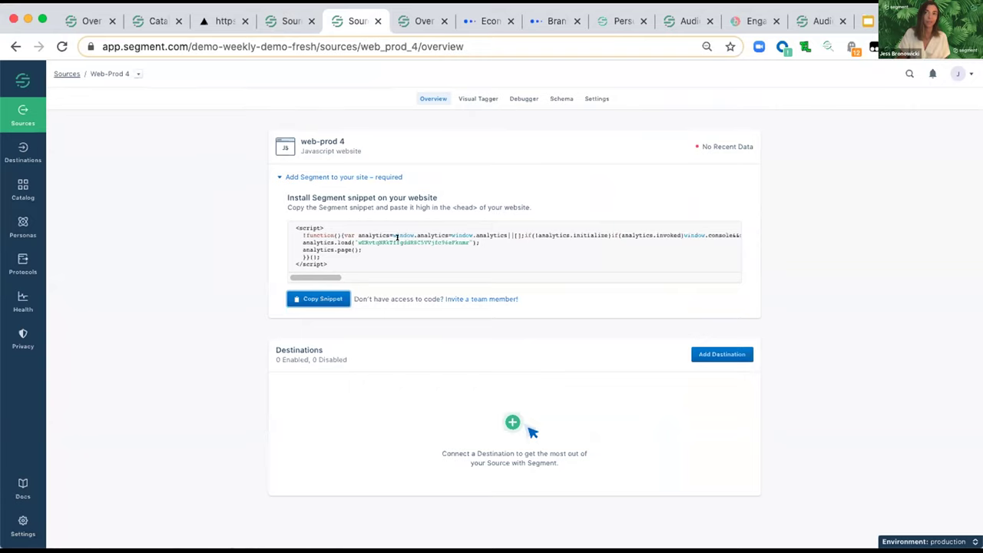
Select the web-prod 4 install snippet code, then deselect it.
{"action": "left_click_drag", "start_coordinate": [329, 263], "coordinate": [291, 217]}
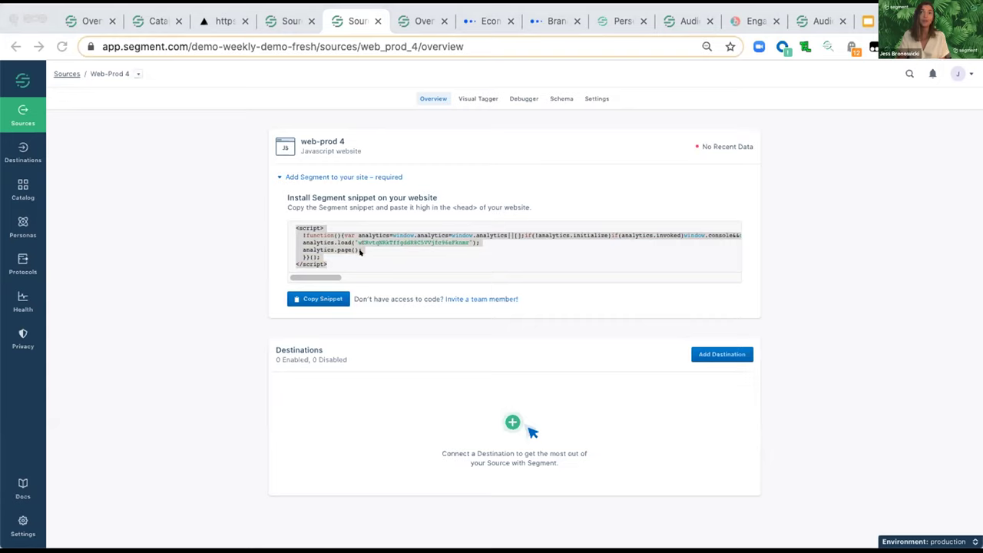
{"action": "left_click", "coordinate": [360, 251]}
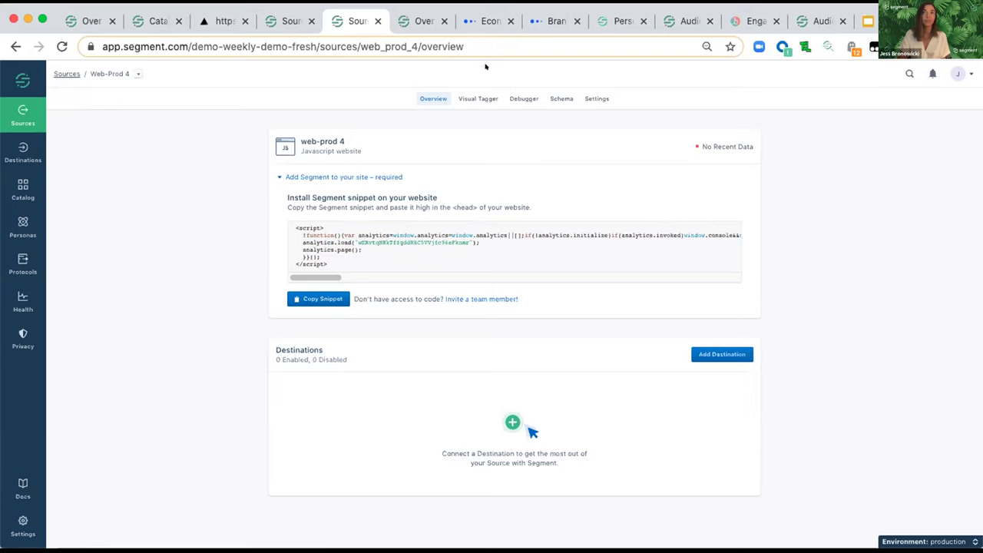
Reload the Ecommerce demo store's home page from its web address.
{"action": "left_click", "coordinate": [223, 19]}
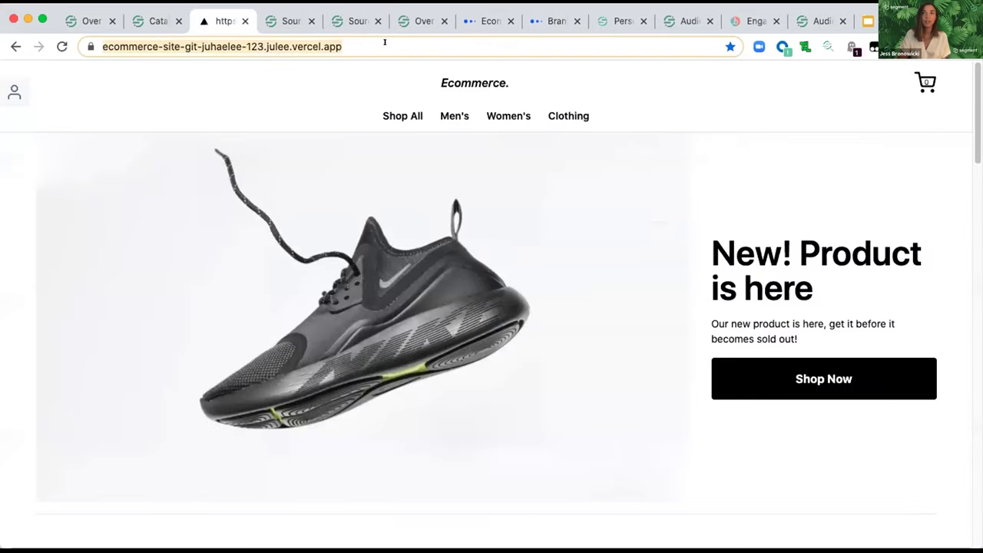
{"action": "left_click", "coordinate": [385, 42]}
{"action": "key", "text": "Return"}
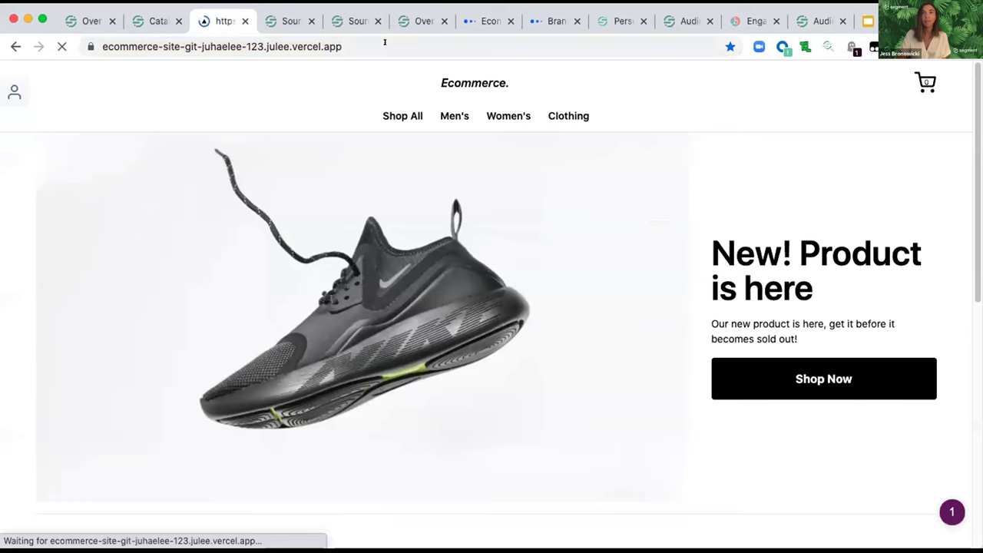
Browse the men's, women's, Clothing and all-products pages, then return to the home page.
{"action": "left_click", "coordinate": [423, 125]}
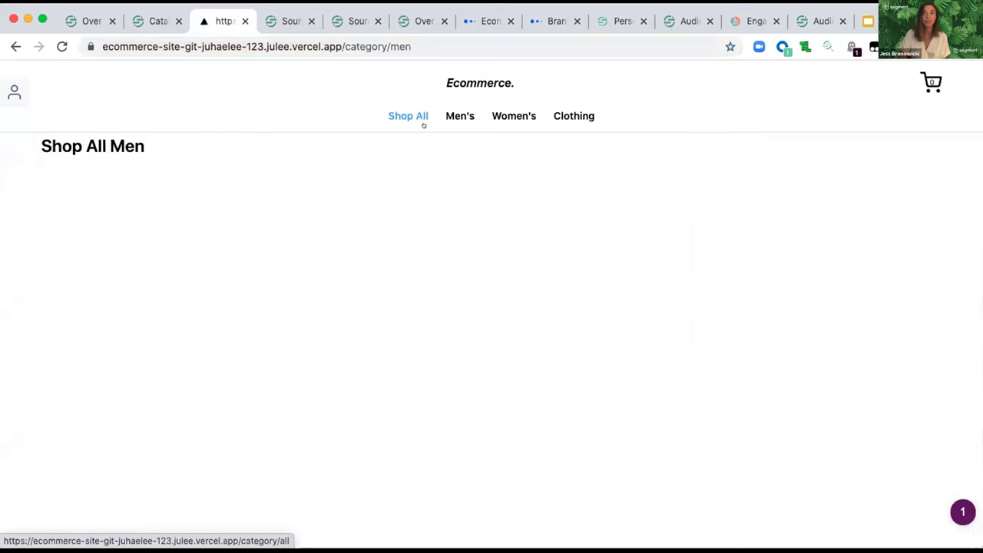
{"action": "left_click", "coordinate": [490, 116]}
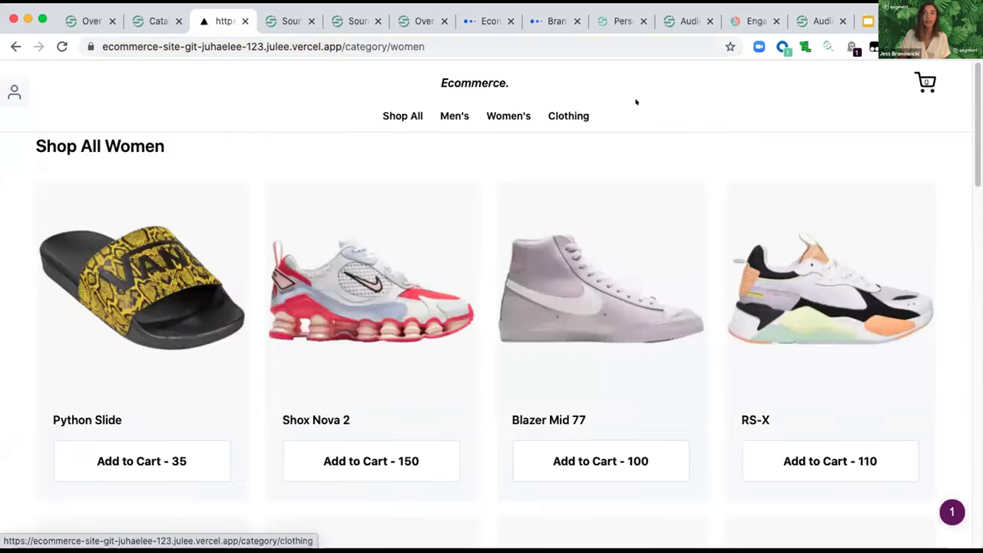
{"action": "left_click", "coordinate": [561, 115]}
{"action": "left_click", "coordinate": [399, 113]}
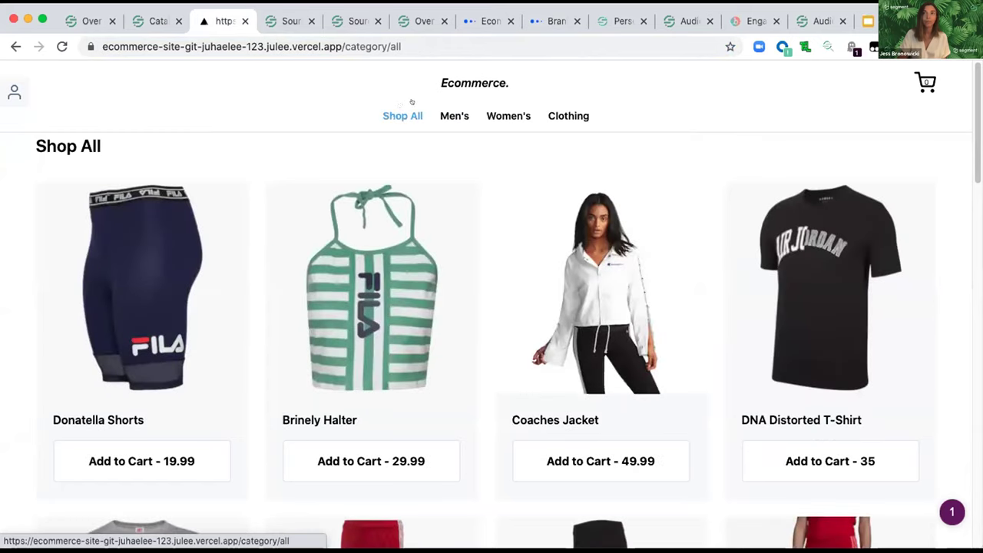
{"action": "left_click", "coordinate": [466, 81]}
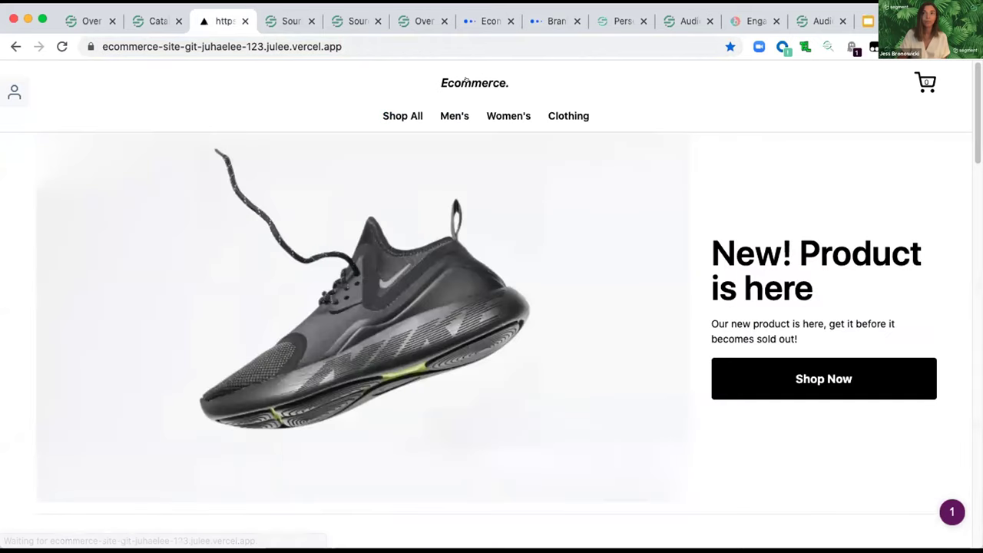
{"action": "left_click", "coordinate": [349, 21]}
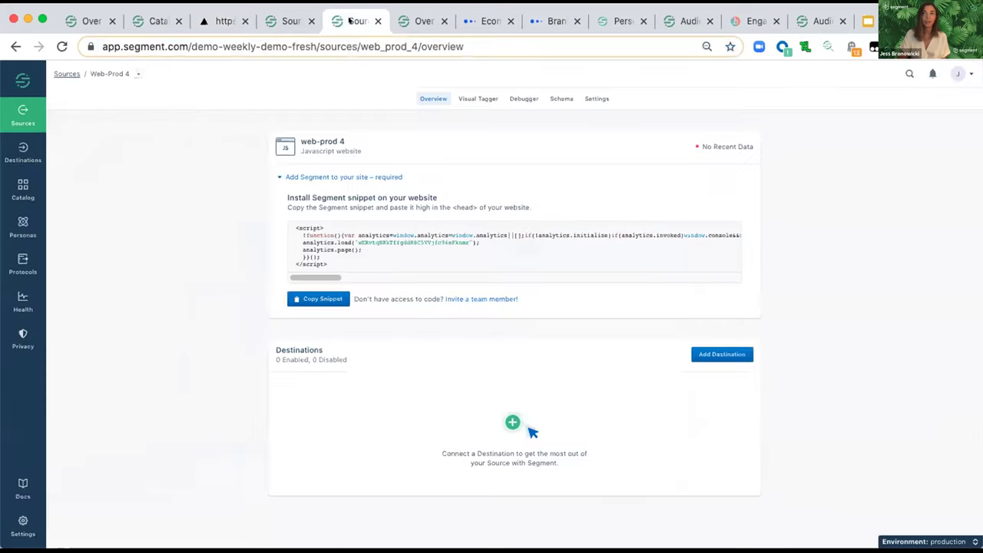
Inspect the /category/women page event in the Debugger, then view the Visual Tagger's events.
{"action": "left_click", "coordinate": [514, 92]}
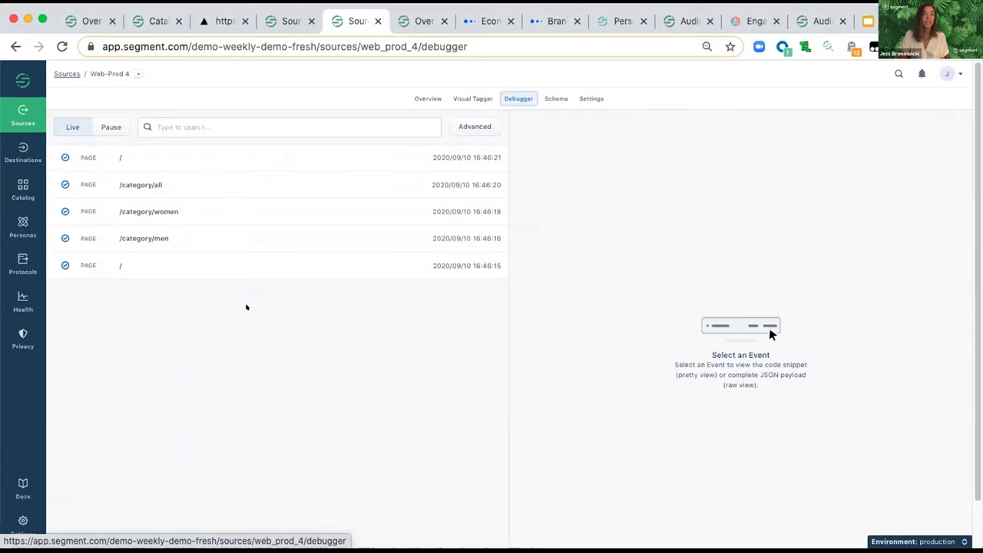
{"action": "left_click", "coordinate": [156, 209]}
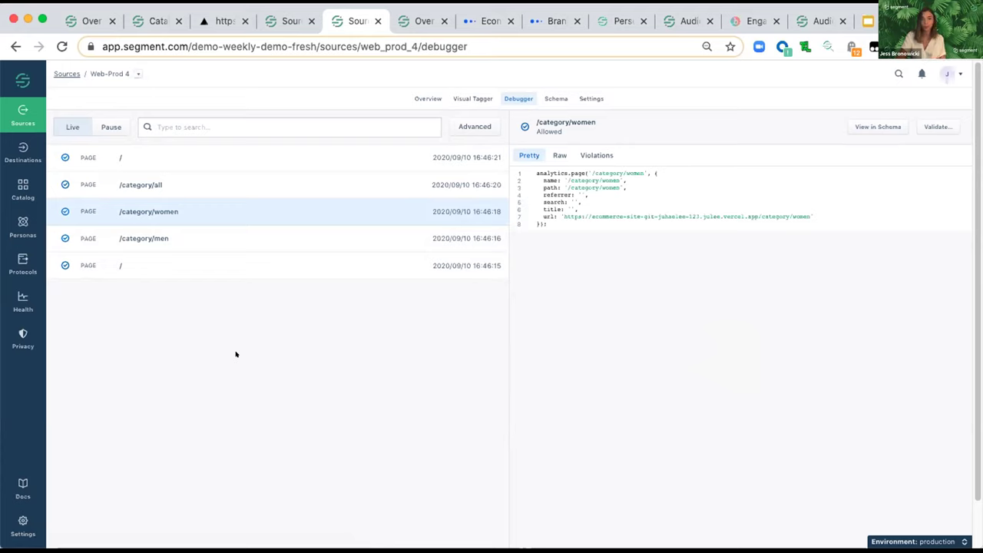
{"action": "left_click", "coordinate": [477, 90]}
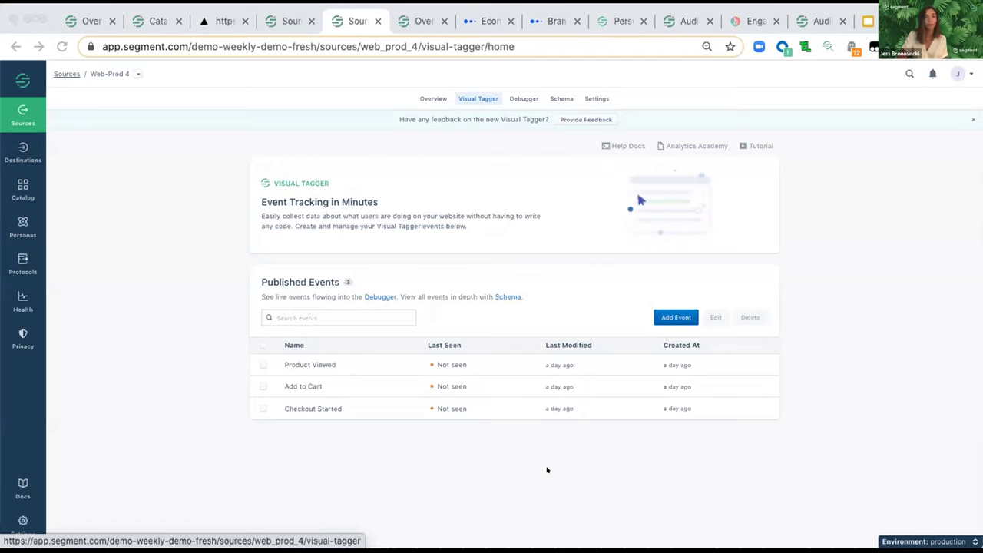
Start a new event in Visual Tagger with the Ecommerce store home page loaded.
{"action": "left_click", "coordinate": [547, 470]}
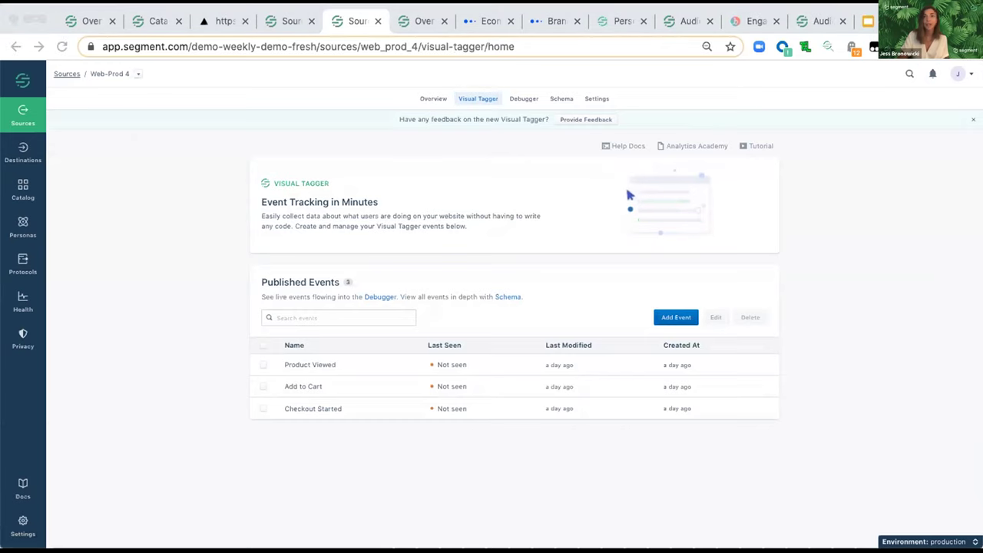
{"action": "left_click", "coordinate": [663, 317]}
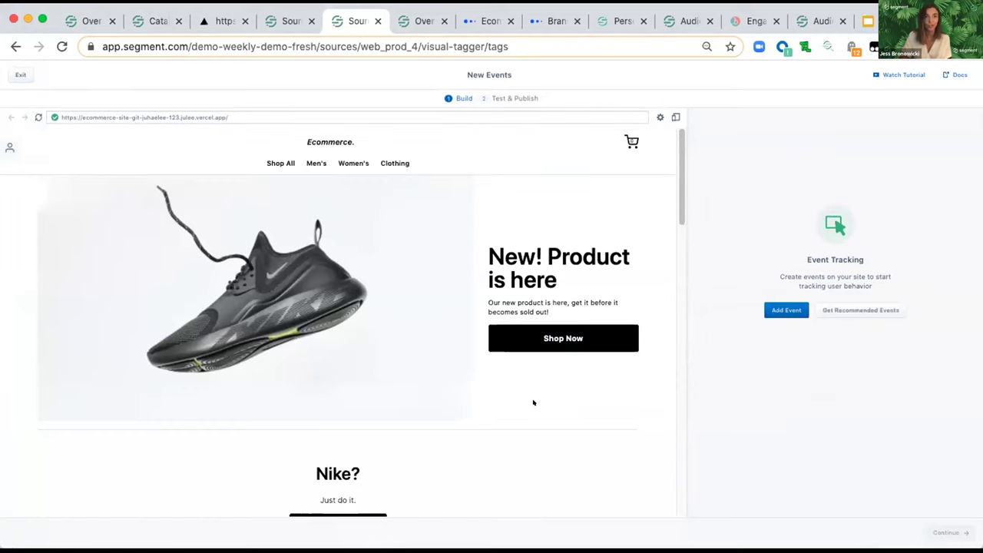
Create a Button or Link Click event targeting the Air Force 1 React Low product card.
{"action": "scroll", "coordinate": [533, 402], "scroll_direction": "down", "scroll_amount": 5}
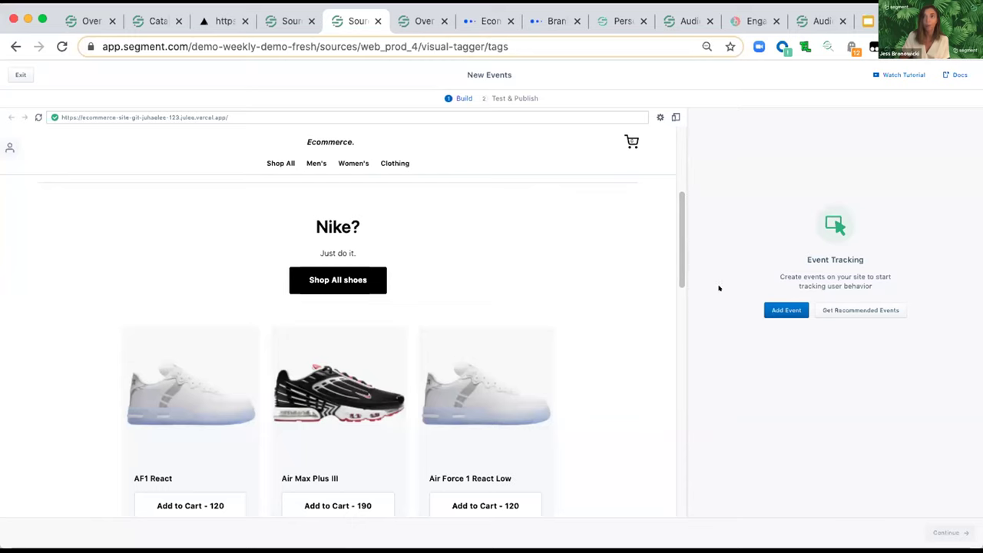
{"action": "left_click", "coordinate": [776, 308]}
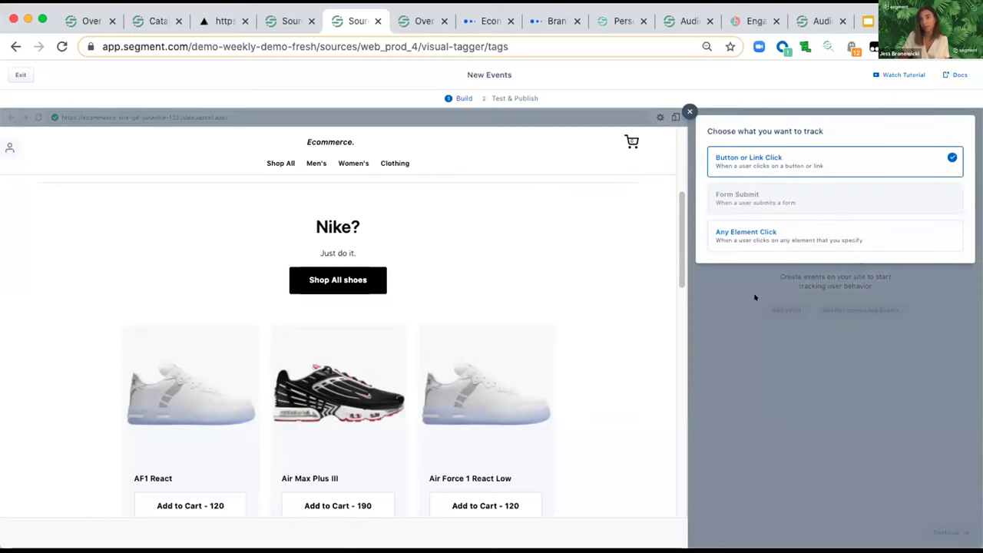
{"action": "scroll", "coordinate": [590, 364], "scroll_direction": "down", "scroll_amount": 3}
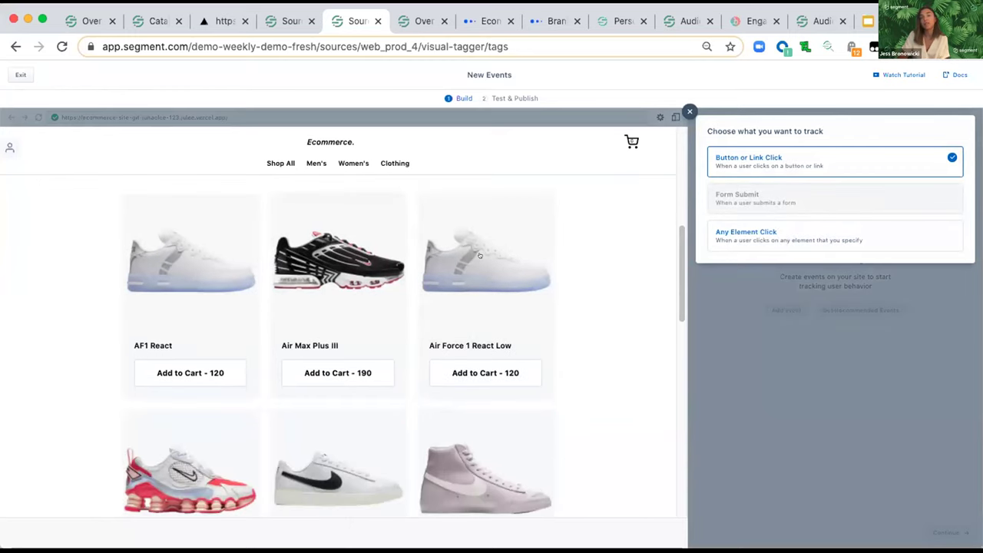
{"action": "left_click", "coordinate": [490, 301]}
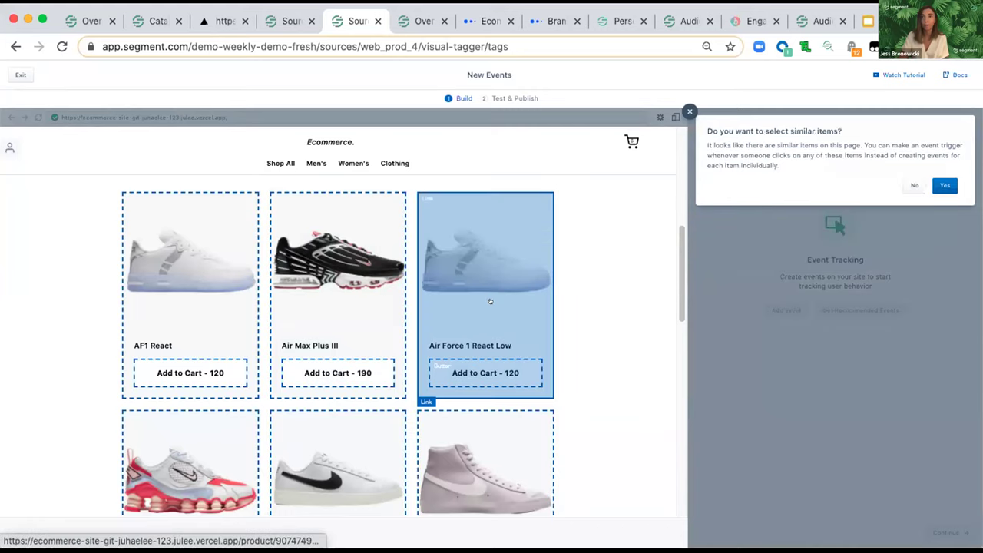
Name the event for all similar product cards 'Product Viewed', replacing its default properties with product_name from each card heading.
{"action": "left_click", "coordinate": [938, 185]}
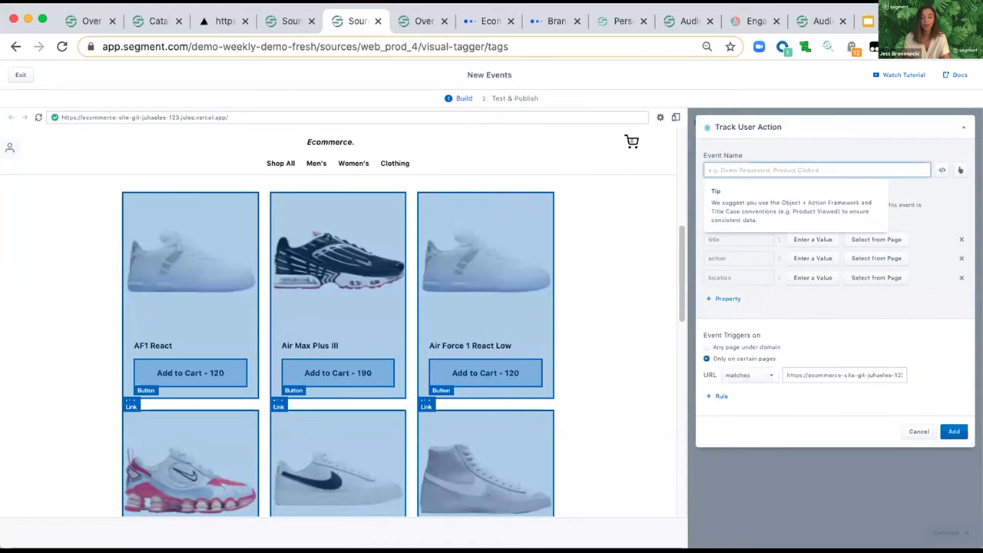
{"action": "type", "text": "Product Viewed"}
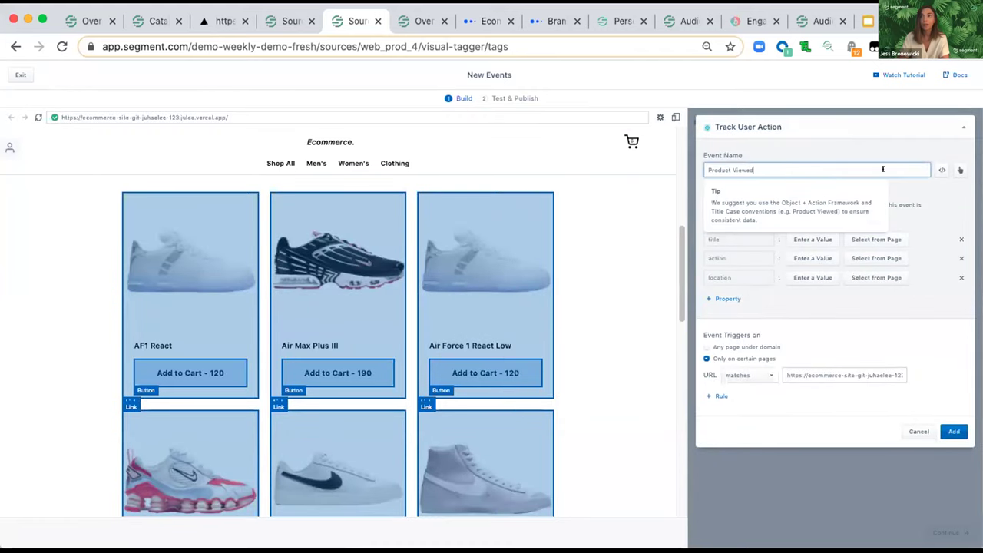
{"action": "left_click", "coordinate": [961, 238]}
{"action": "left_click", "coordinate": [961, 239]}
{"action": "left_click", "coordinate": [961, 239]}
{"action": "left_click", "coordinate": [727, 240]}
{"action": "left_click", "coordinate": [741, 235]}
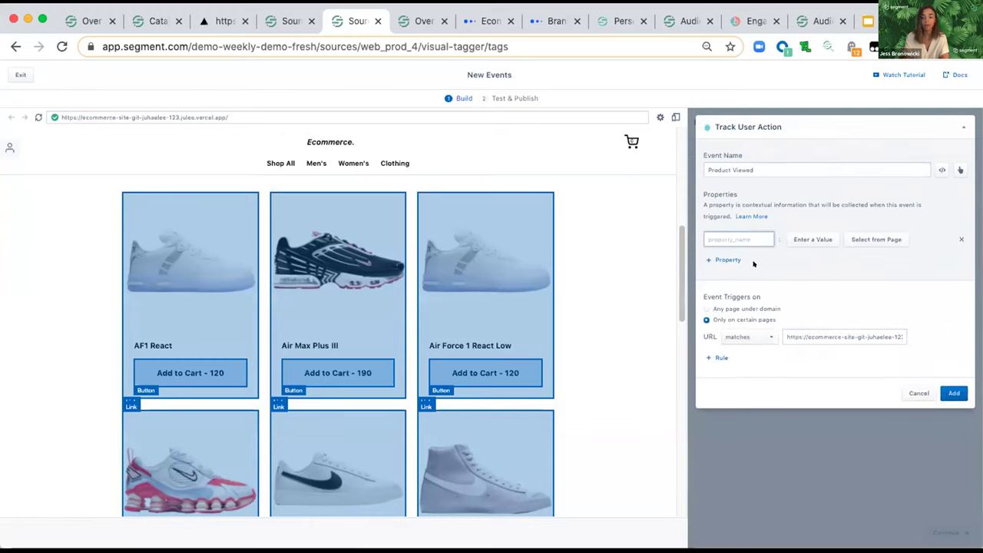
{"action": "type", "text": "product-nam"}
{"action": "type", "text": "name"}
{"action": "left_click", "coordinate": [876, 239]}
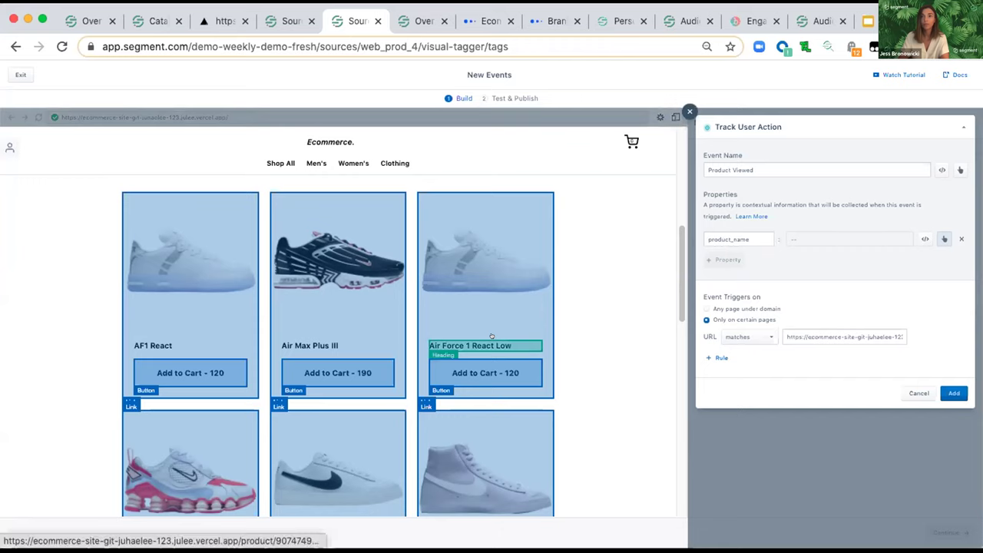
{"action": "left_click", "coordinate": [485, 345]}
{"action": "mouse_move", "coordinate": [778, 322]}
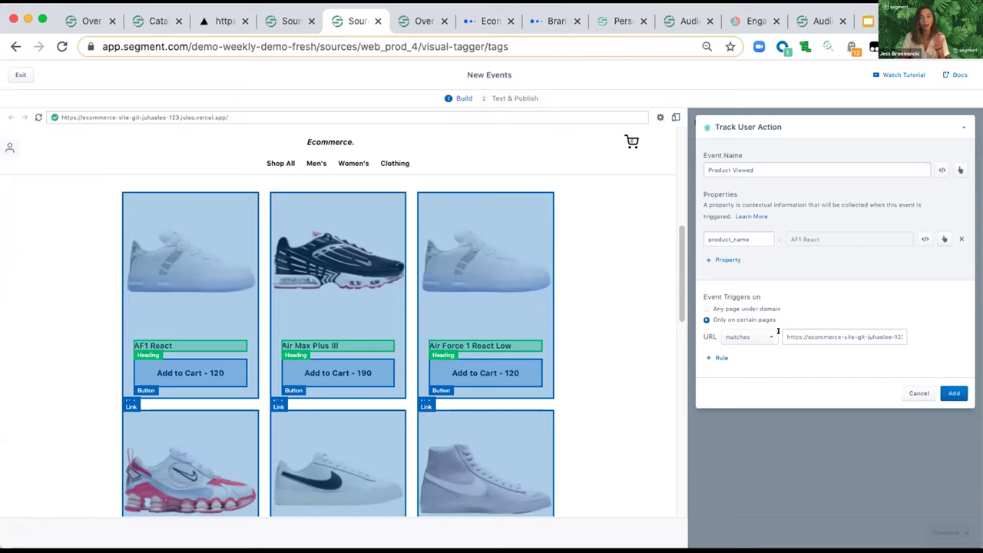
Save Product Viewed, then tag the Air Force 1 React Low's Add to Cart button as 'Add to Cart'.
{"action": "mouse_move", "coordinate": [838, 300]}
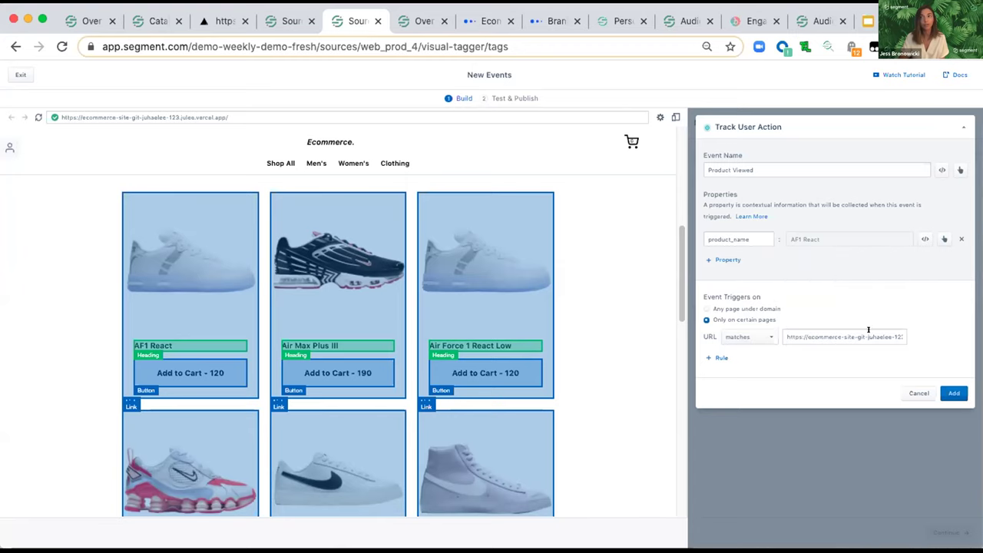
{"action": "left_click", "coordinate": [952, 392]}
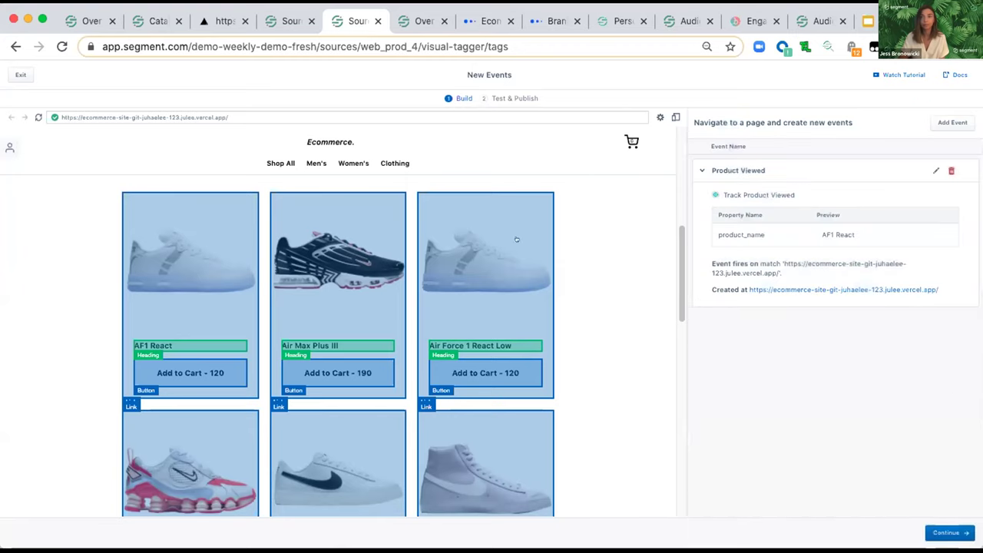
{"action": "left_click", "coordinate": [501, 264]}
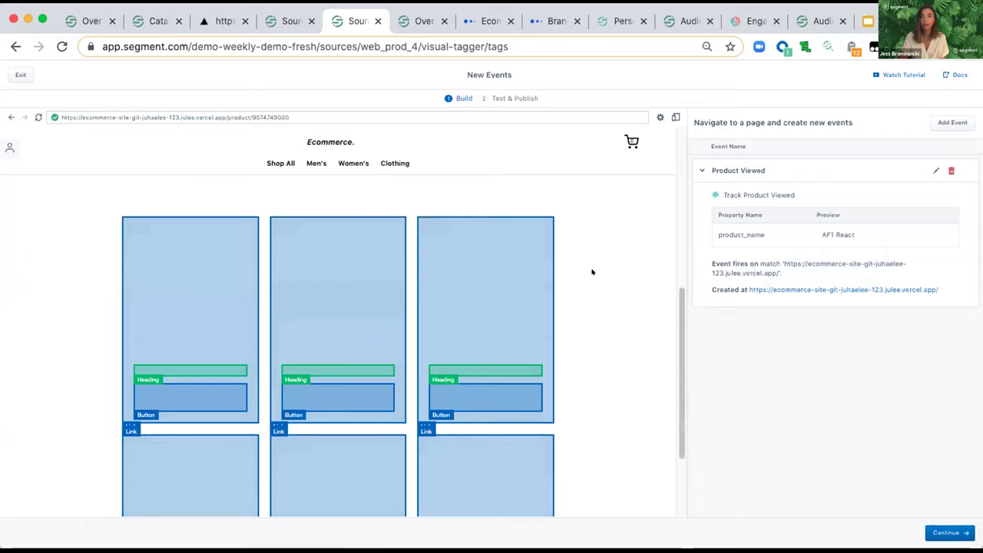
{"action": "left_click", "coordinate": [951, 122]}
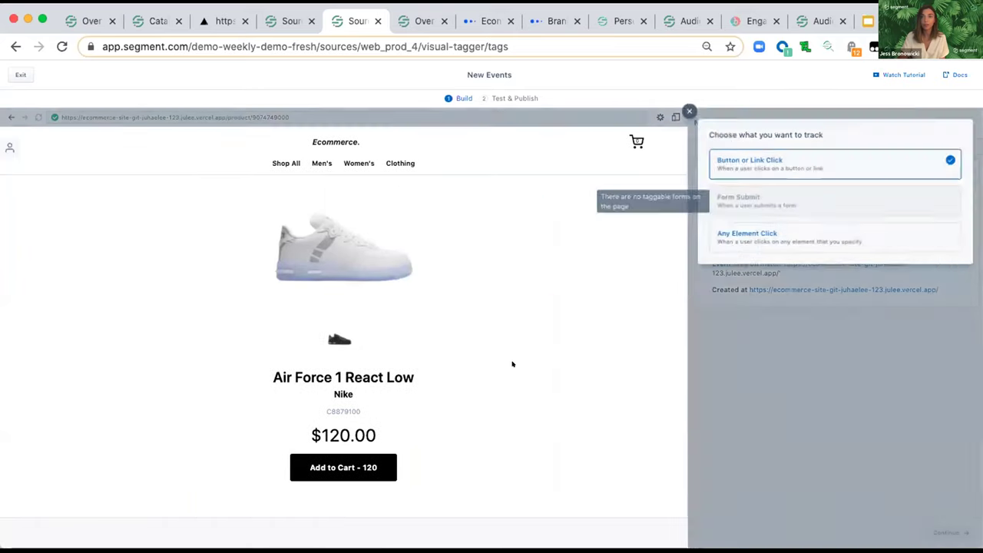
{"action": "left_click", "coordinate": [343, 467]}
{"action": "left_click", "coordinate": [766, 155]}
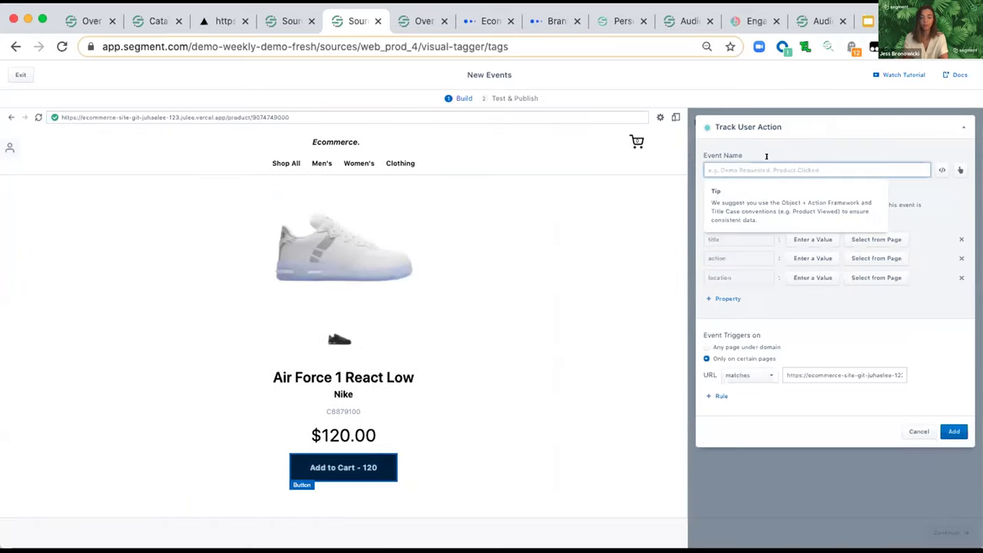
{"action": "type", "text": "Add to"}
{"action": "key", "text": "BackSpace"}
{"action": "key", "text": "BackSpace"}
{"action": "key", "text": "BackSpace"}
{"action": "key", "text": "BackSpace"}
{"action": "key", "text": "BackSpace"}
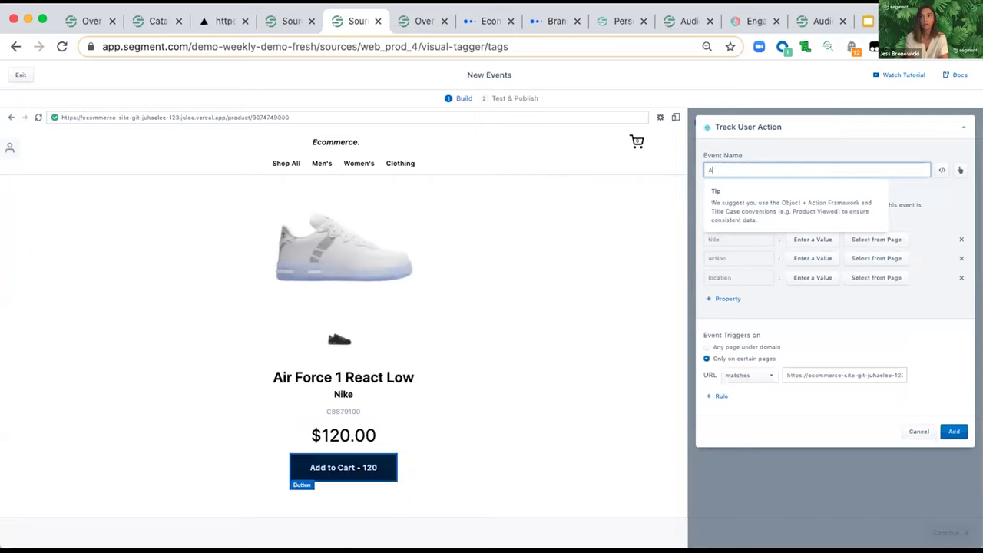
{"action": "type", "text": "dd to Cart"}
{"action": "left_click", "coordinate": [953, 232]}
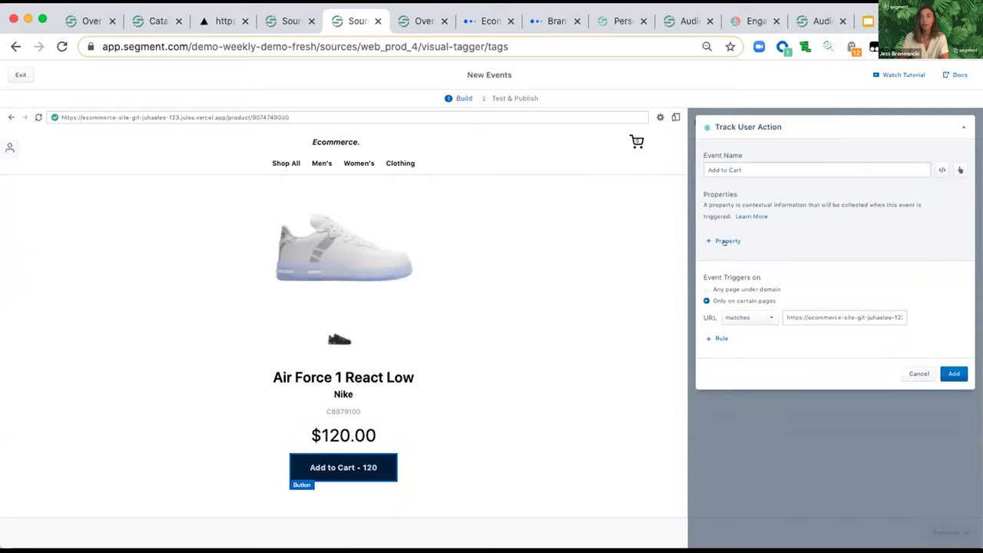
Add product_name, brand and price properties, each picked from the product page.
{"action": "left_click", "coordinate": [729, 239]}
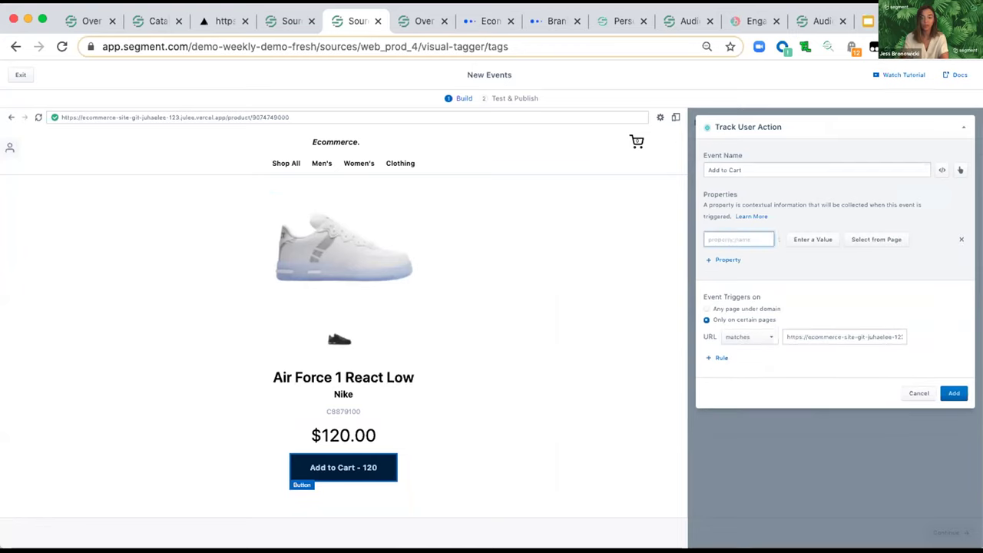
{"action": "type", "text": "prdou"}
{"action": "key", "text": "BackSpace"}
{"action": "key", "text": "BackSpace"}
{"action": "key", "text": "BackSpace"}
{"action": "key", "text": "BackSpace"}
{"action": "type", "text": "roduct_name"}
{"action": "left_click", "coordinate": [877, 239]}
{"action": "left_click", "coordinate": [405, 373]}
{"action": "left_click", "coordinate": [725, 260]}
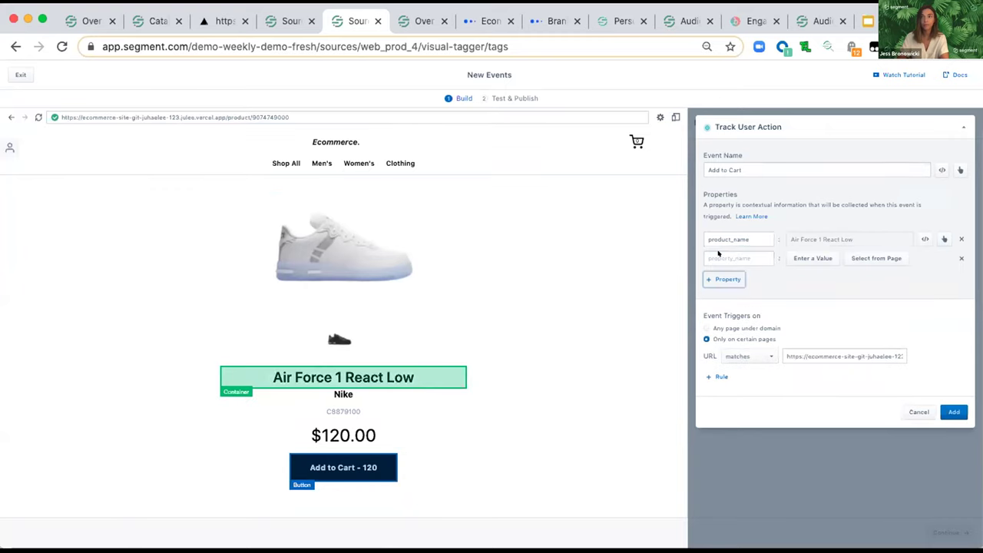
{"action": "type", "text": "brand"}
{"action": "left_click", "coordinate": [858, 262]}
{"action": "left_click", "coordinate": [334, 395]}
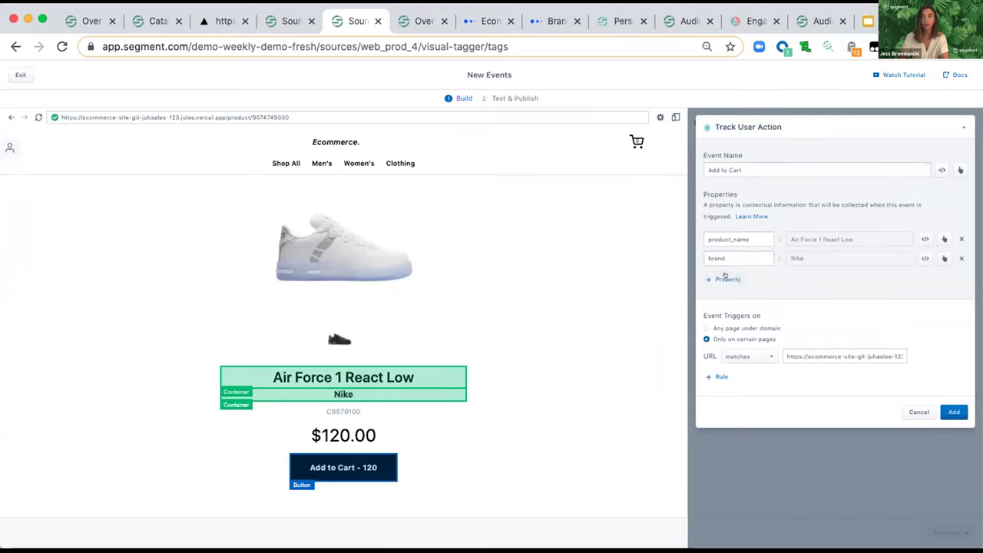
{"action": "left_click", "coordinate": [726, 279]}
{"action": "type", "text": "price"}
{"action": "left_click", "coordinate": [860, 277]}
{"action": "left_click", "coordinate": [363, 427]}
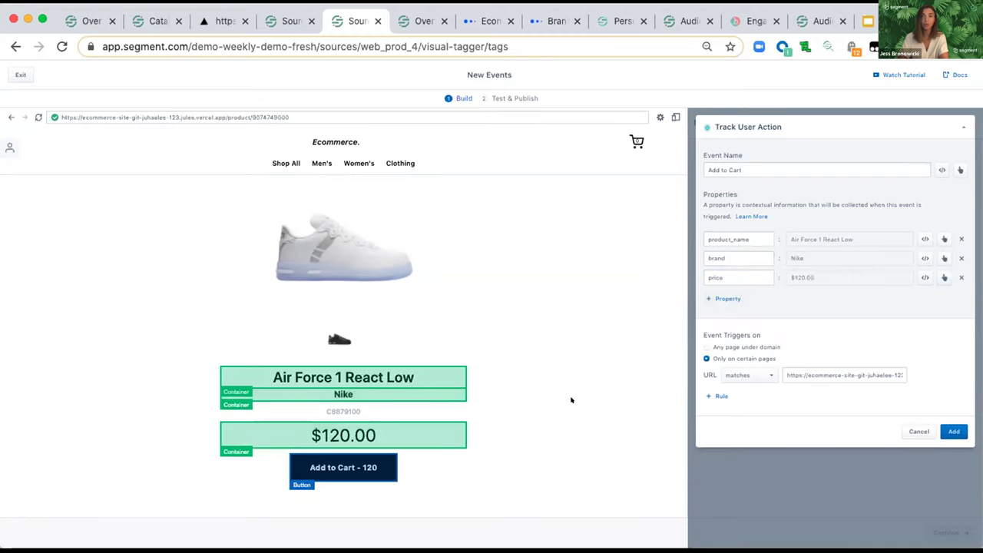
{"action": "left_click", "coordinate": [757, 373]}
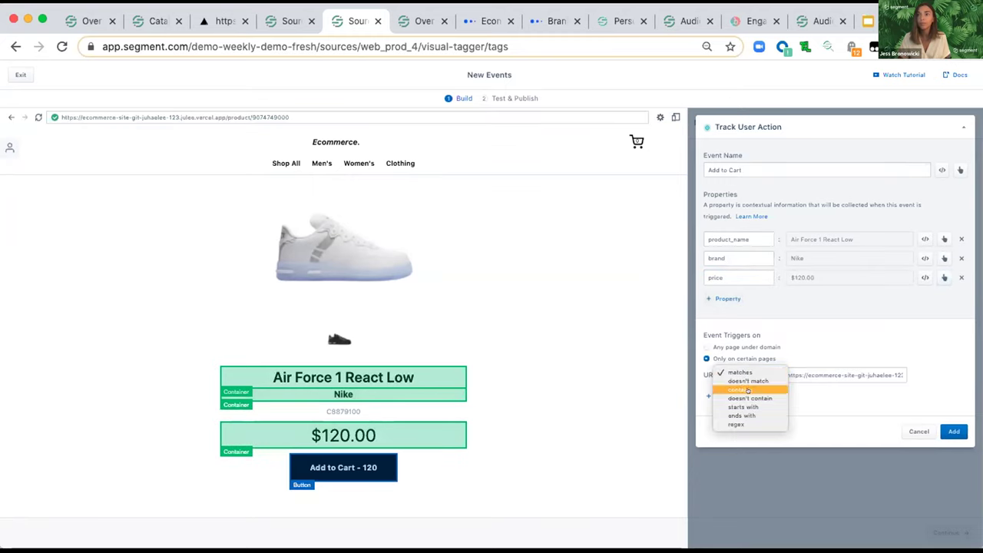
{"action": "left_click", "coordinate": [740, 389]}
{"action": "left_click", "coordinate": [836, 370]}
{"action": "triple_click", "coordinate": [903, 369]}
{"action": "left_click", "coordinate": [894, 368]}
{"action": "double_click", "coordinate": [891, 368]}
{"action": "key", "text": "BackSpace"}
{"action": "left_click", "coordinate": [954, 431]}
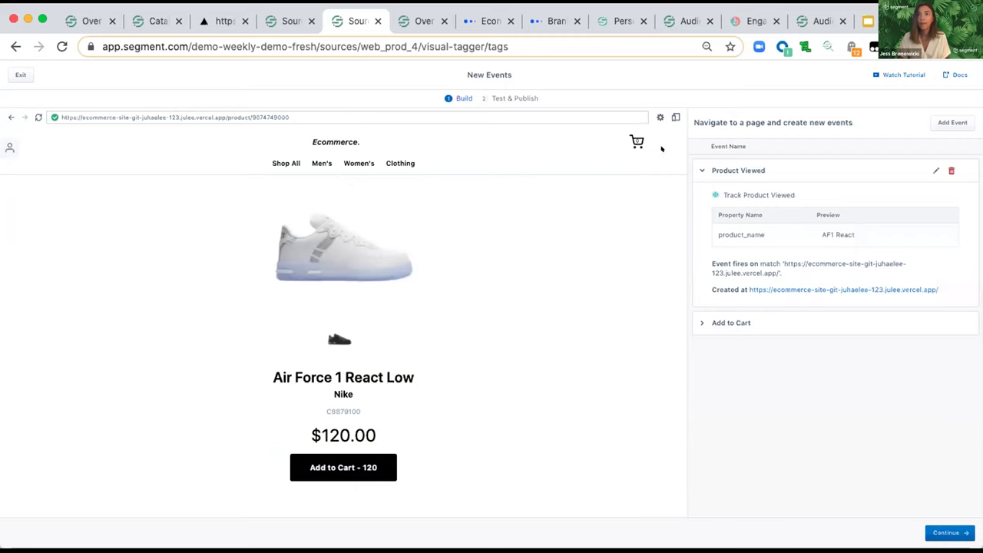
Tag the cart's Checkout button as 'Checkout Started' with no properties, firing on any page under the domain.
{"action": "left_click", "coordinate": [634, 140]}
{"action": "left_click", "coordinate": [967, 126]}
{"action": "left_click", "coordinate": [628, 485]}
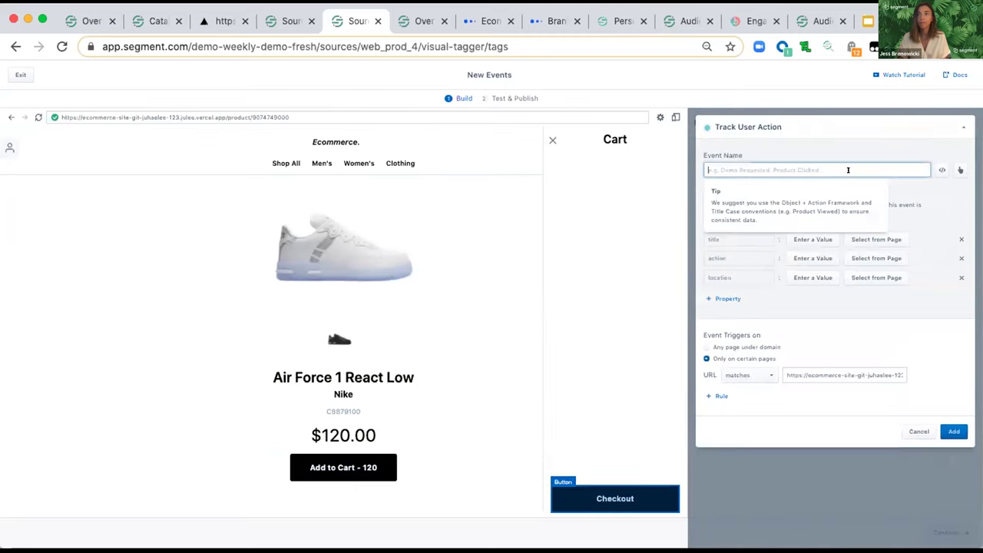
{"action": "type", "text": "Checkout Started"}
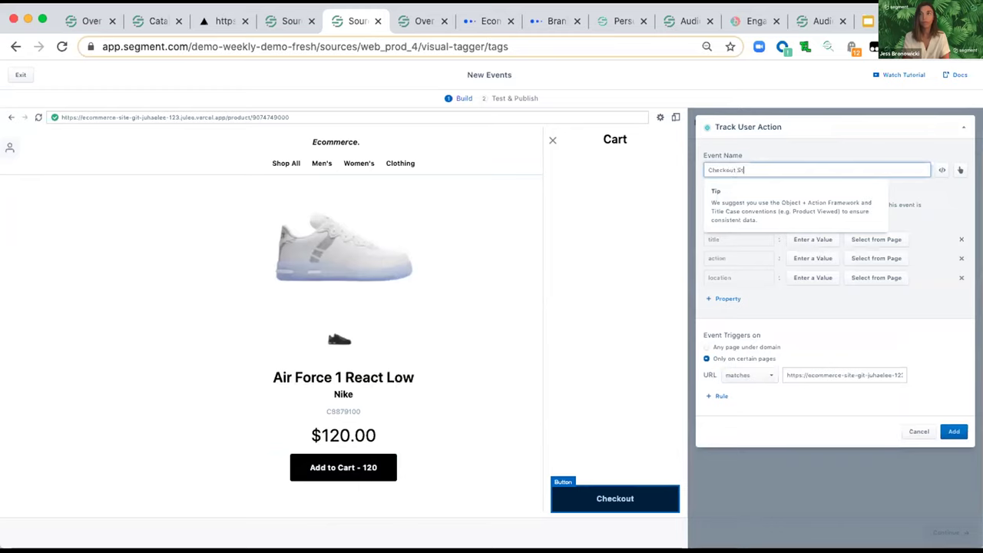
{"action": "left_click", "coordinate": [961, 239]}
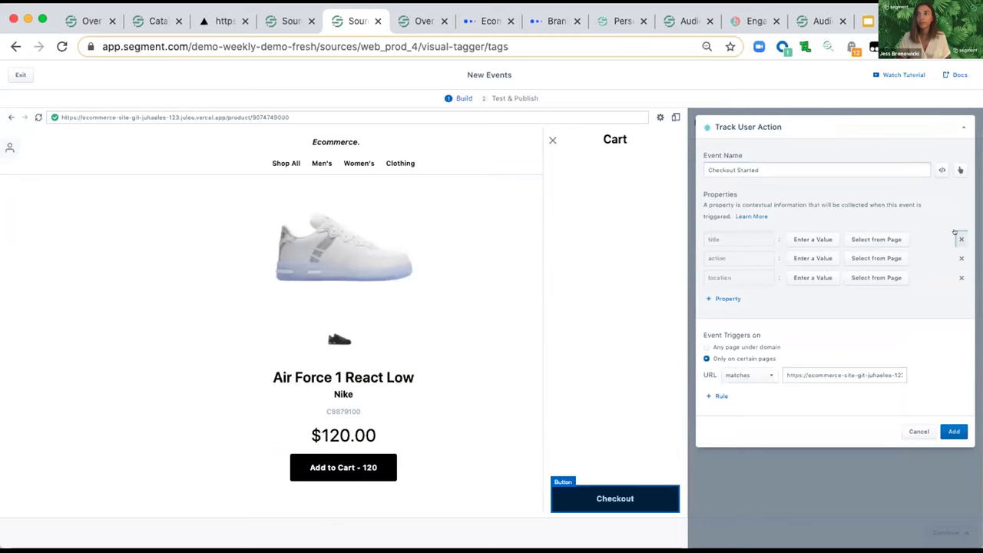
{"action": "left_click", "coordinate": [961, 238]}
{"action": "left_click", "coordinate": [961, 239]}
{"action": "left_click", "coordinate": [961, 239]}
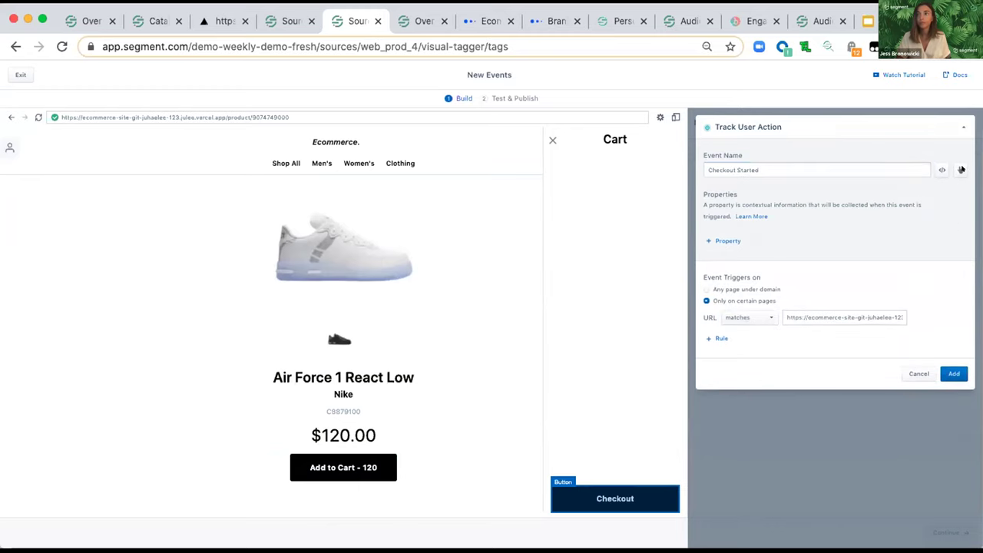
{"action": "left_click", "coordinate": [725, 288]}
{"action": "left_click", "coordinate": [933, 332]}
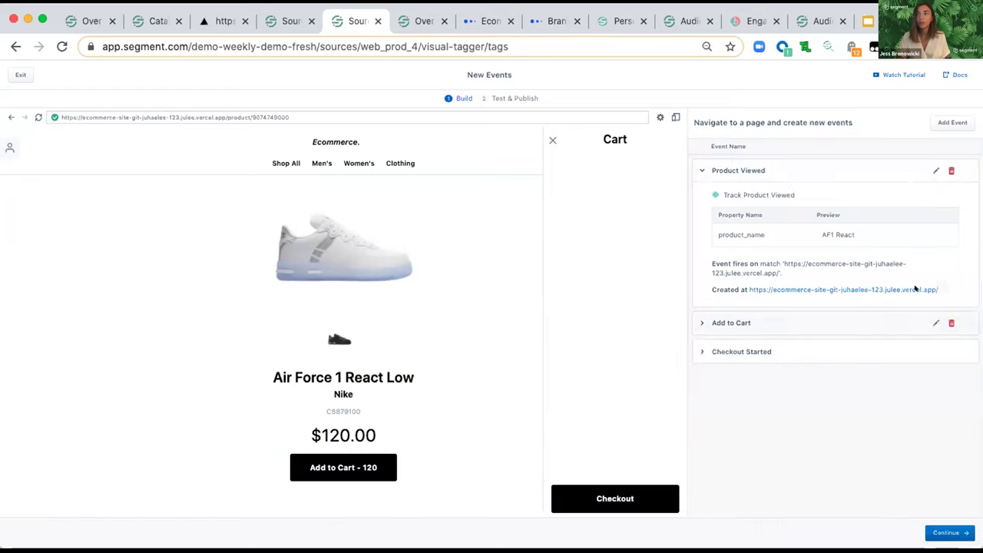
{"action": "left_click", "coordinate": [734, 171]}
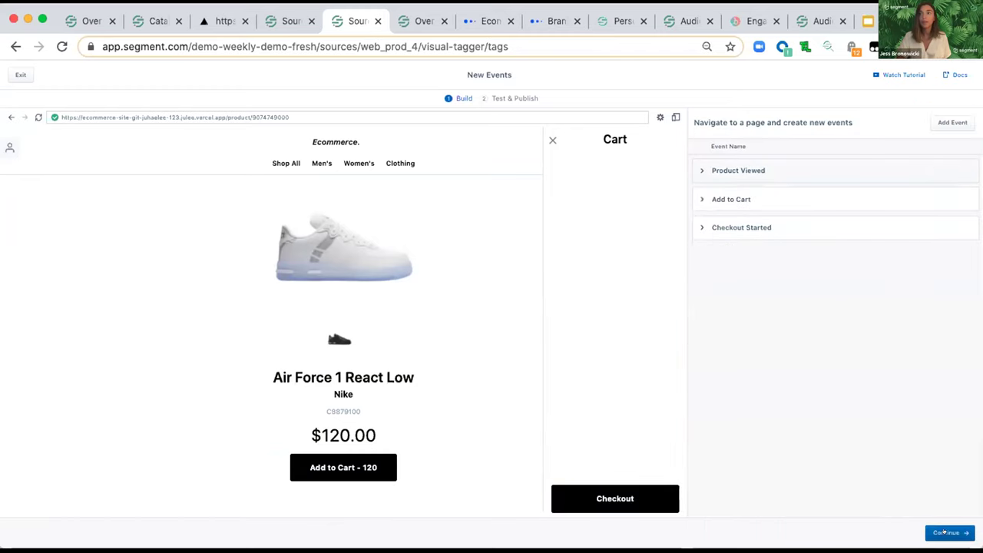
Trigger the events by viewing AF1 React, adding it to the cart and checking out, then publish all three.
{"action": "left_click", "coordinate": [947, 533]}
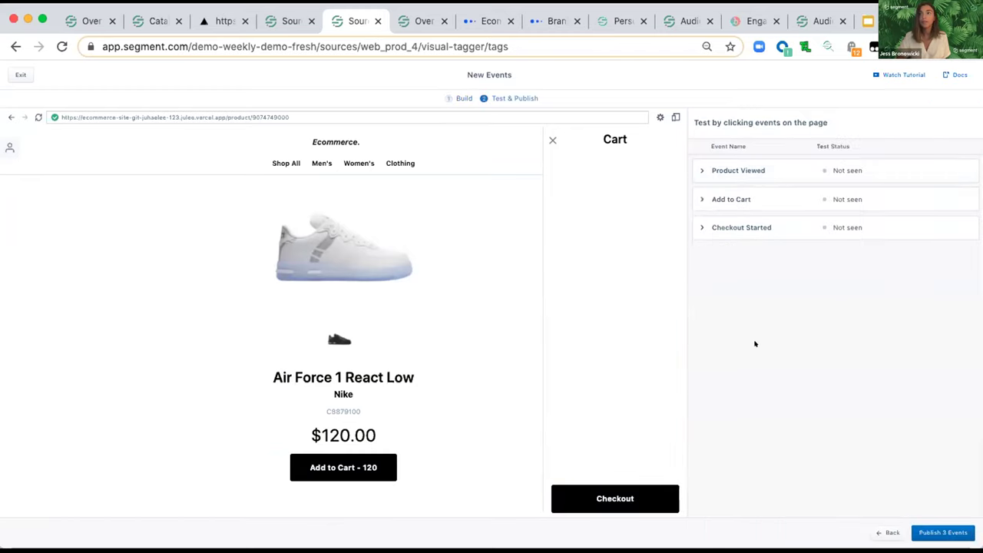
{"action": "left_click", "coordinate": [351, 147]}
{"action": "scroll", "coordinate": [283, 423], "scroll_direction": "down", "scroll_amount": 5}
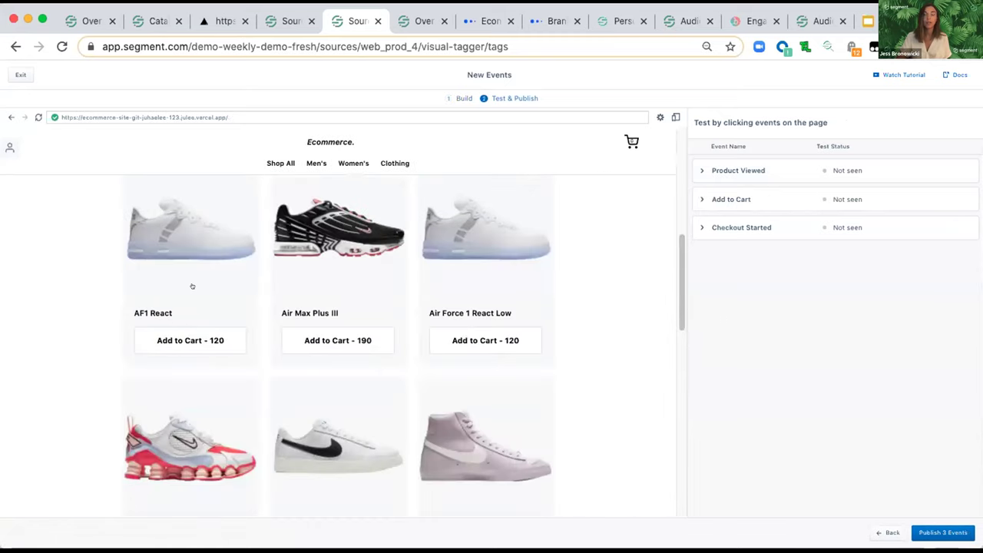
{"action": "left_click", "coordinate": [193, 253]}
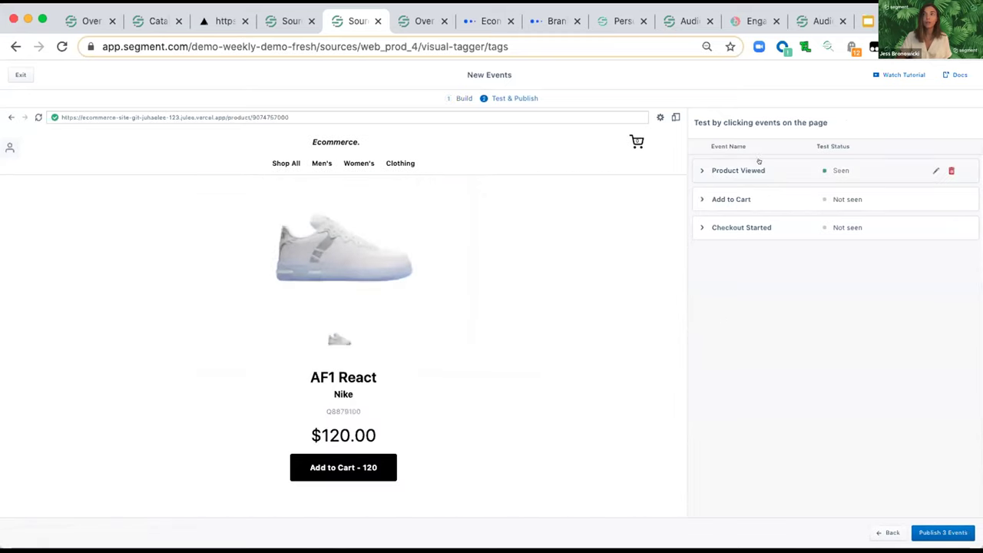
{"action": "left_click", "coordinate": [375, 467]}
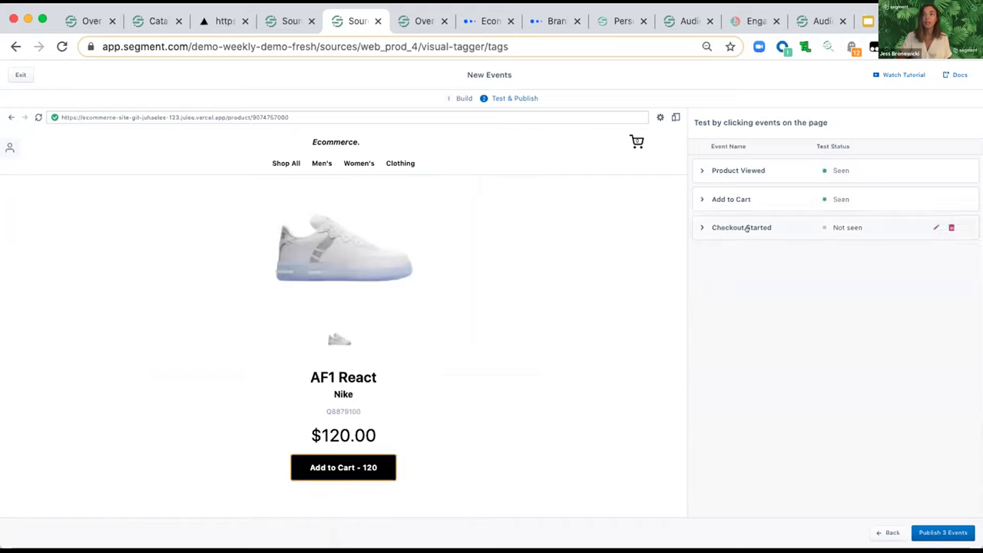
{"action": "left_click", "coordinate": [636, 141]}
{"action": "left_click", "coordinate": [615, 498]}
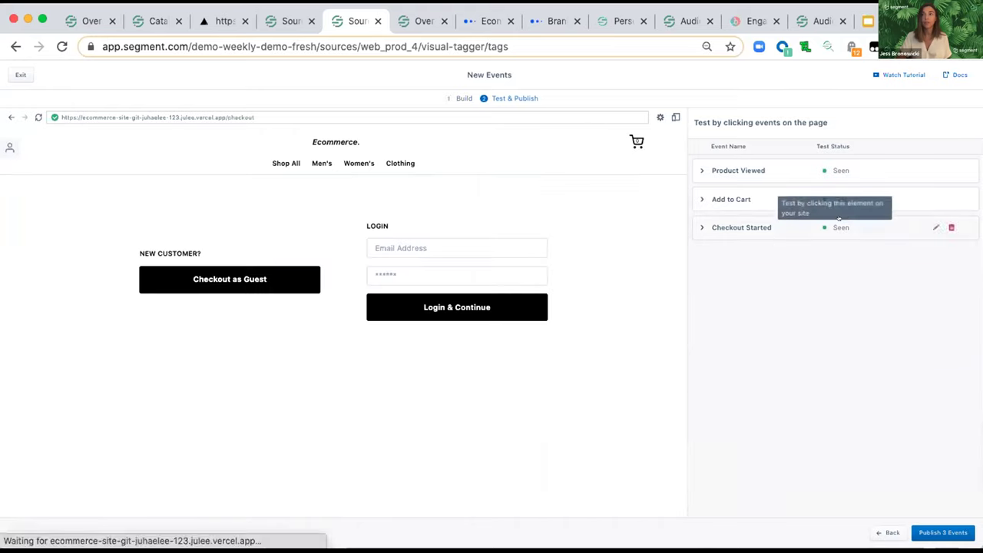
{"action": "left_click", "coordinate": [690, 198]}
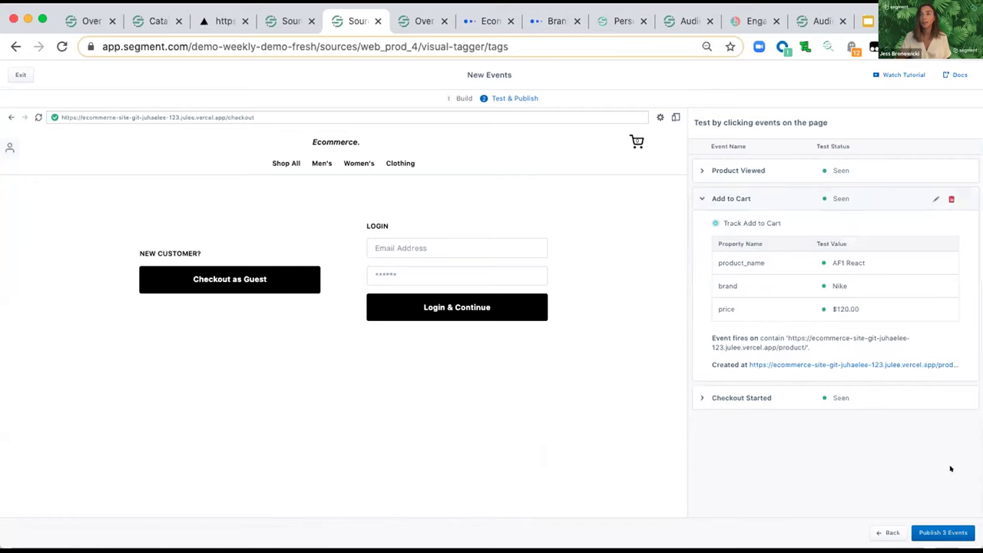
{"action": "left_click", "coordinate": [941, 530]}
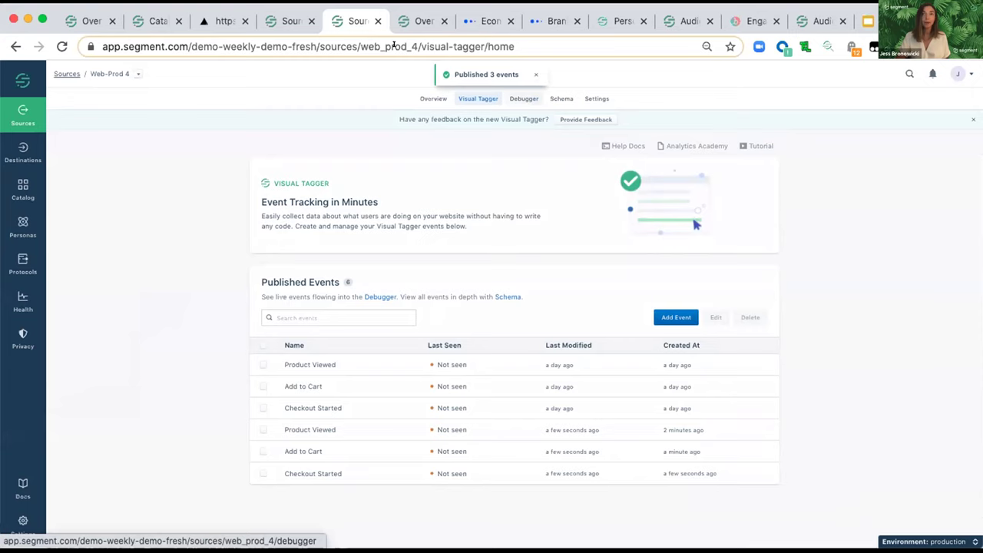
In the store tab, view the Air Force 1 React Low, open the cart, reach checkout, and return to Segment.
{"action": "left_click", "coordinate": [222, 21]}
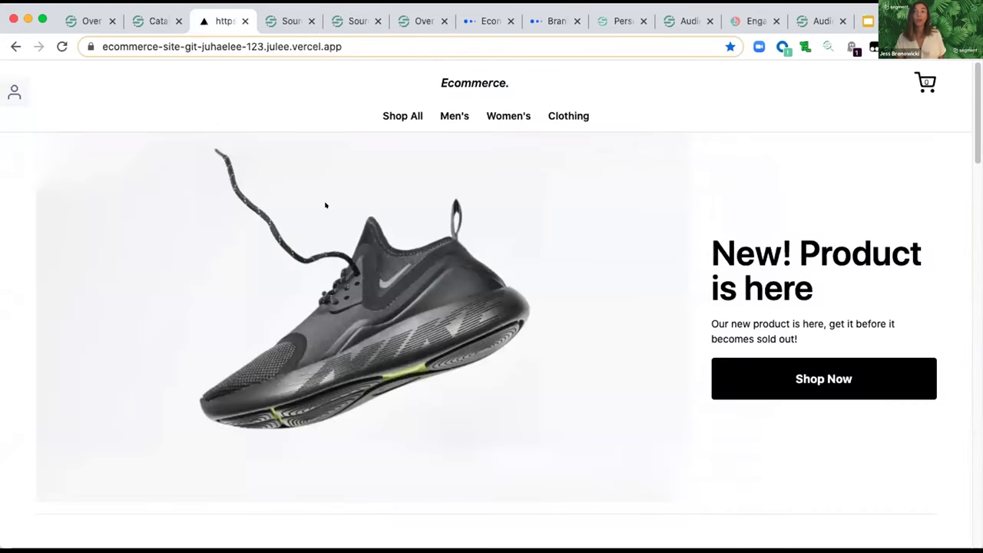
{"action": "scroll", "coordinate": [514, 375], "scroll_direction": "down", "scroll_amount": 10}
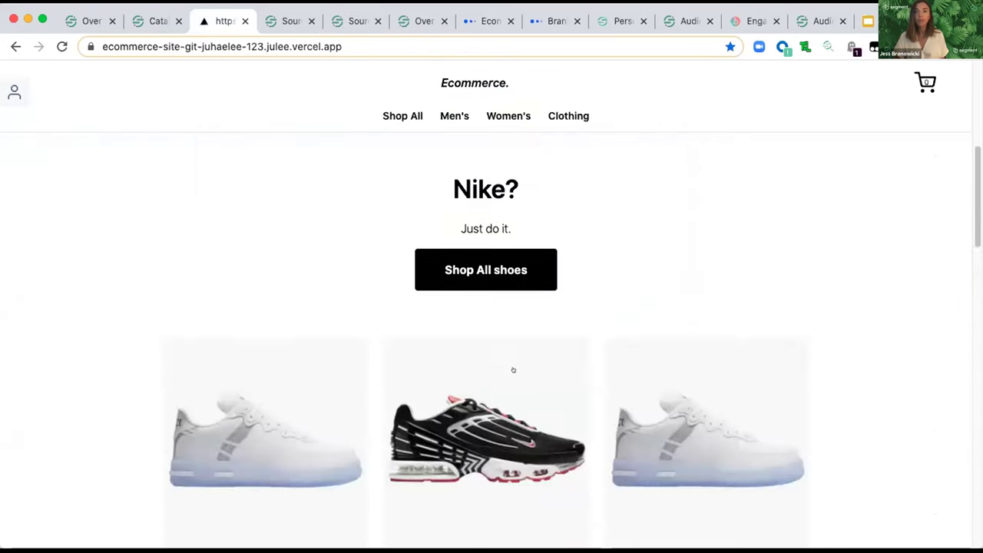
{"action": "left_click", "coordinate": [689, 195]}
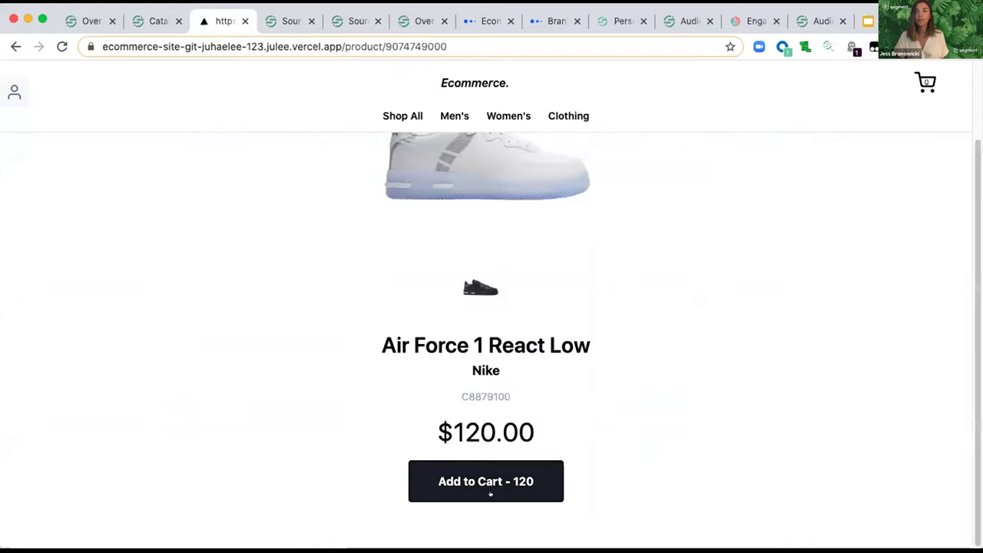
{"action": "left_click", "coordinate": [921, 77]}
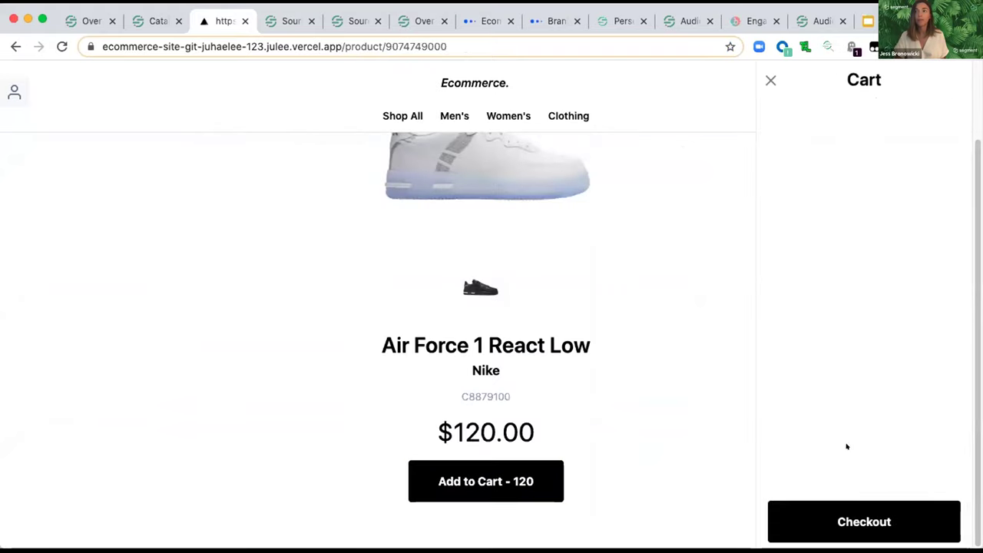
{"action": "left_click", "coordinate": [850, 510]}
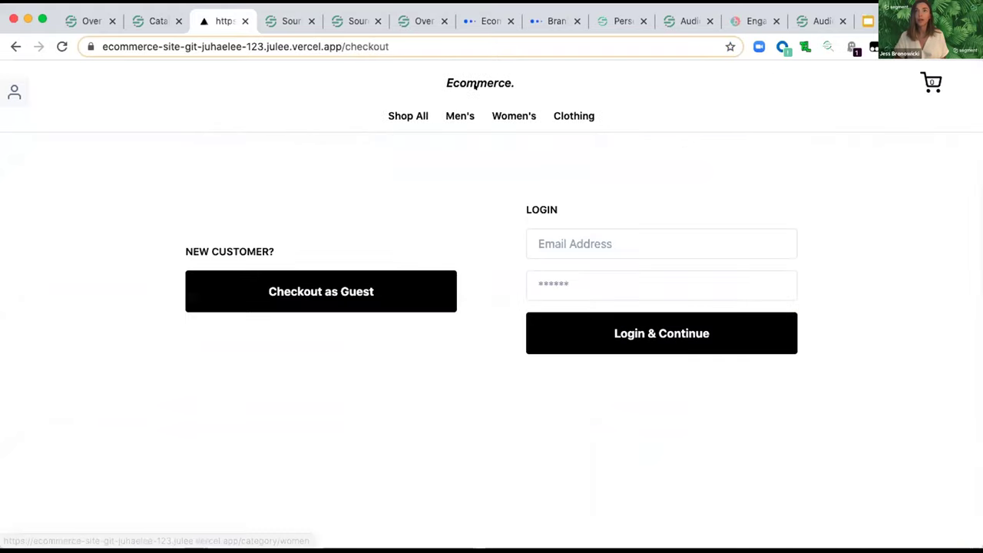
{"action": "left_click", "coordinate": [338, 21]}
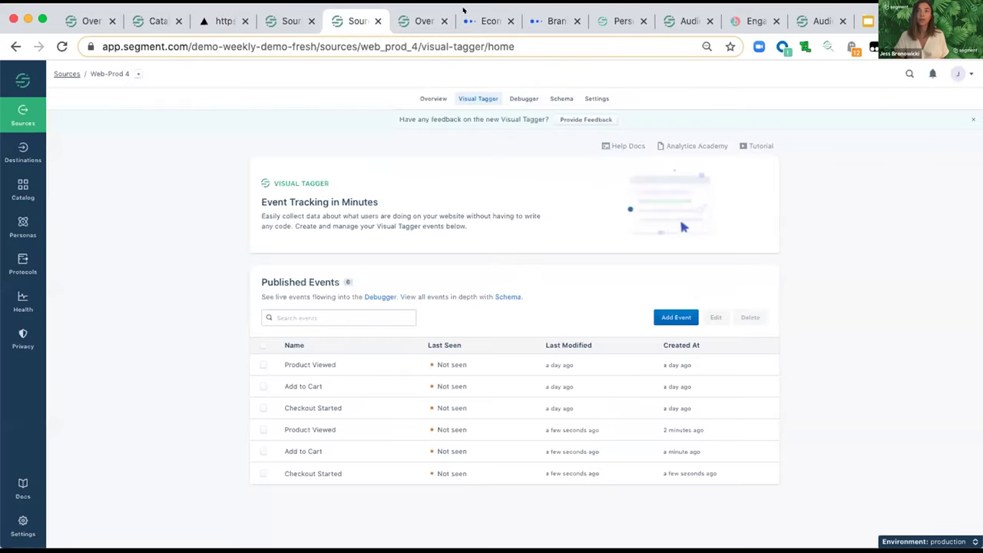
Watch Checkout Started, Add to Cart and Product Viewed arrive in the Debugger, then go to the Overview.
{"action": "left_click", "coordinate": [515, 97]}
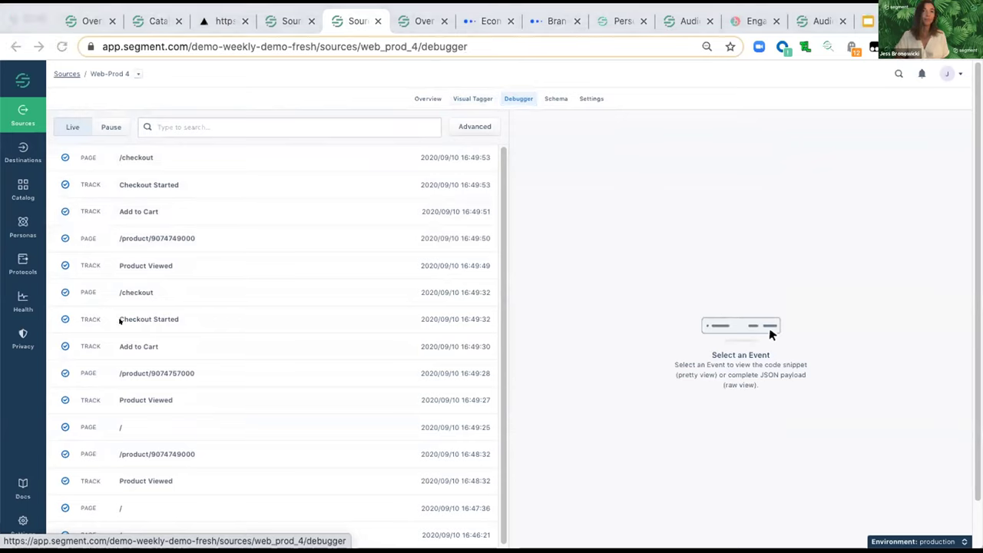
{"action": "left_click", "coordinate": [606, 206]}
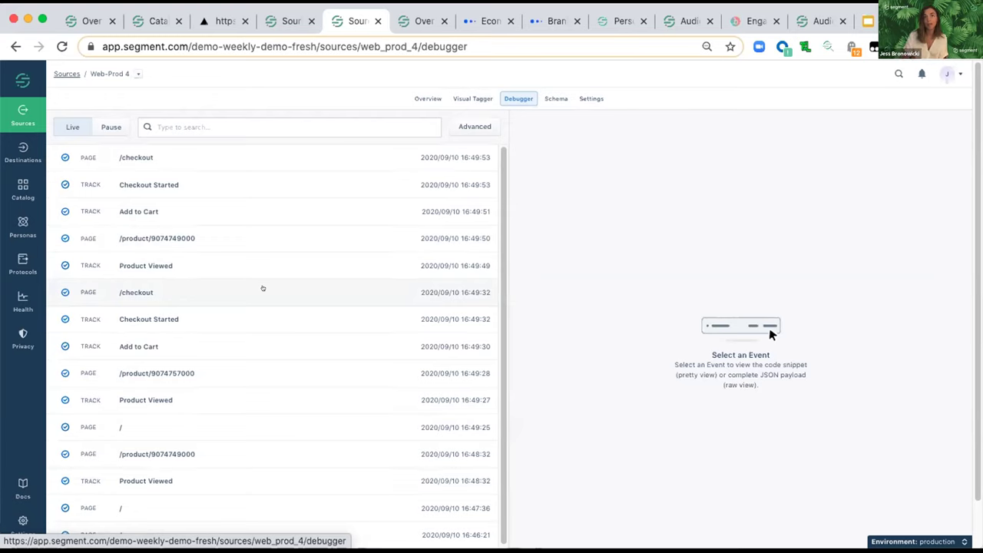
{"action": "left_click", "coordinate": [22, 80]}
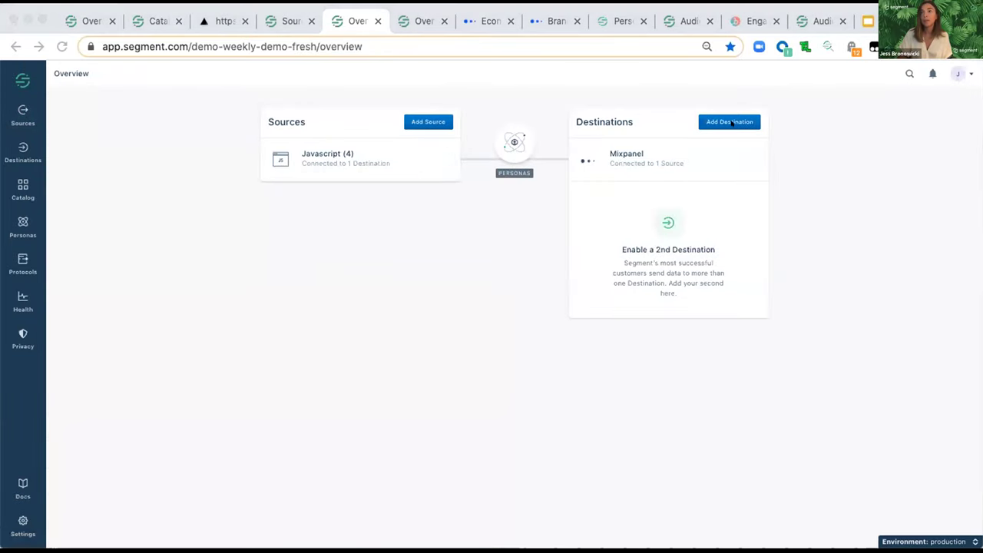
Pick Mixpanel from the destination catalog and confirm web-prod 4 as its source.
{"action": "left_click", "coordinate": [731, 121]}
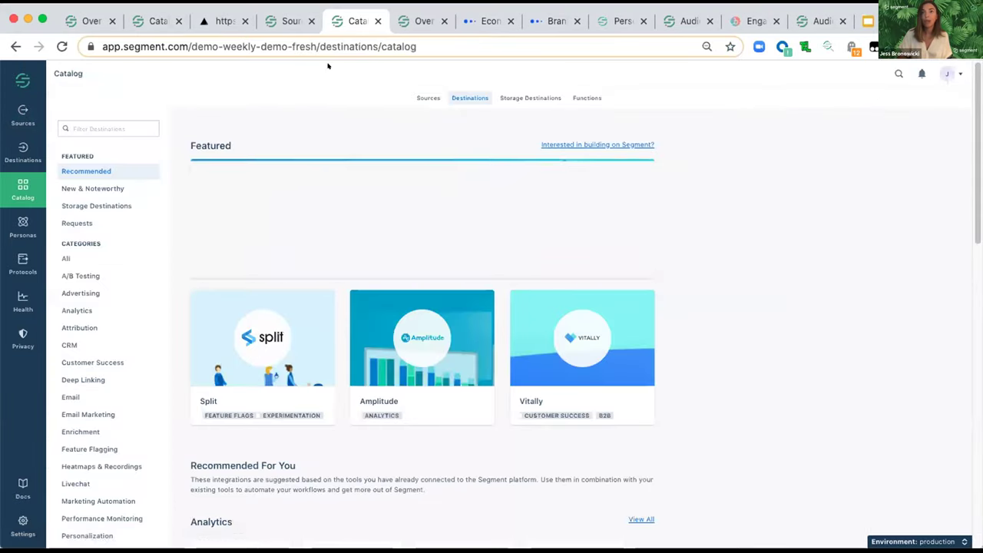
{"action": "scroll", "coordinate": [523, 414], "scroll_direction": "down", "scroll_amount": 3}
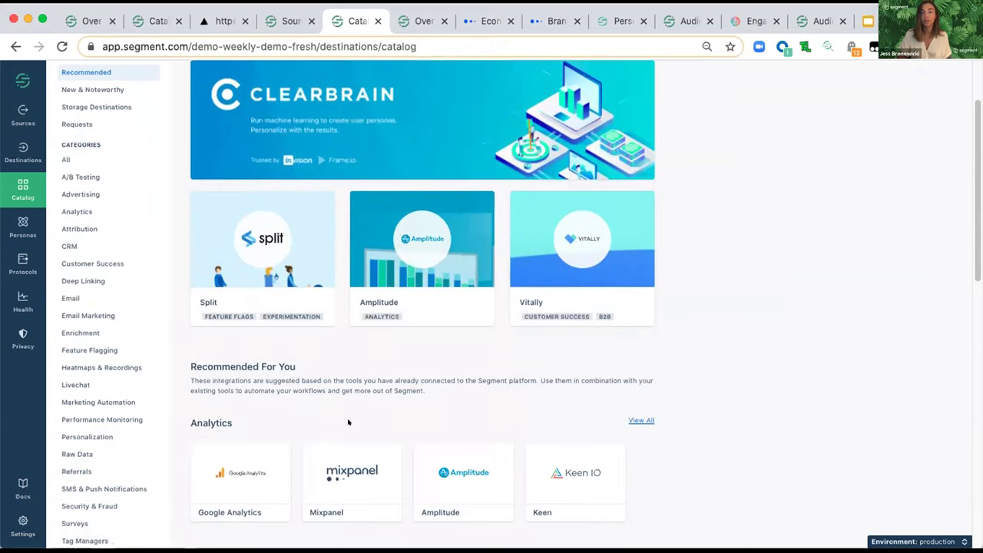
{"action": "left_click", "coordinate": [362, 368]}
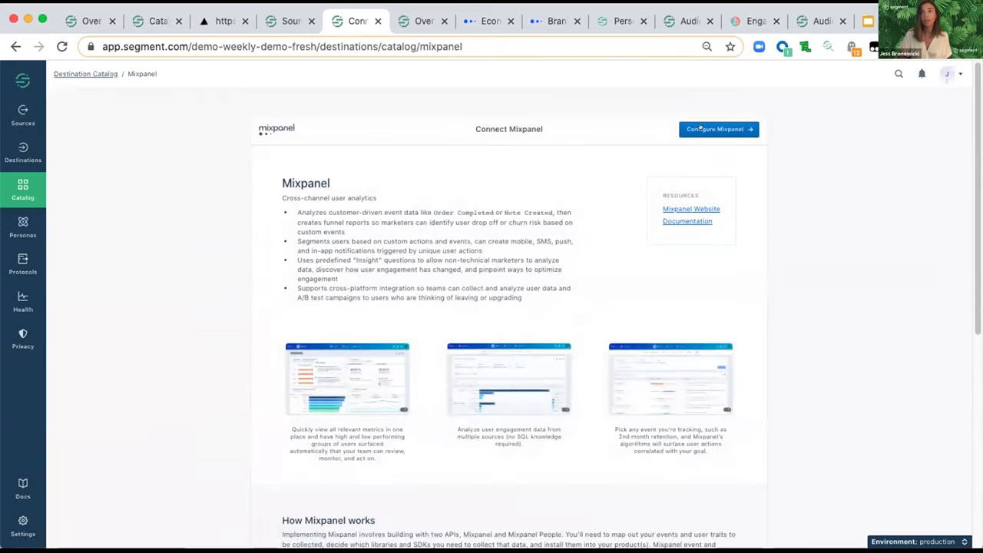
{"action": "left_click", "coordinate": [707, 126]}
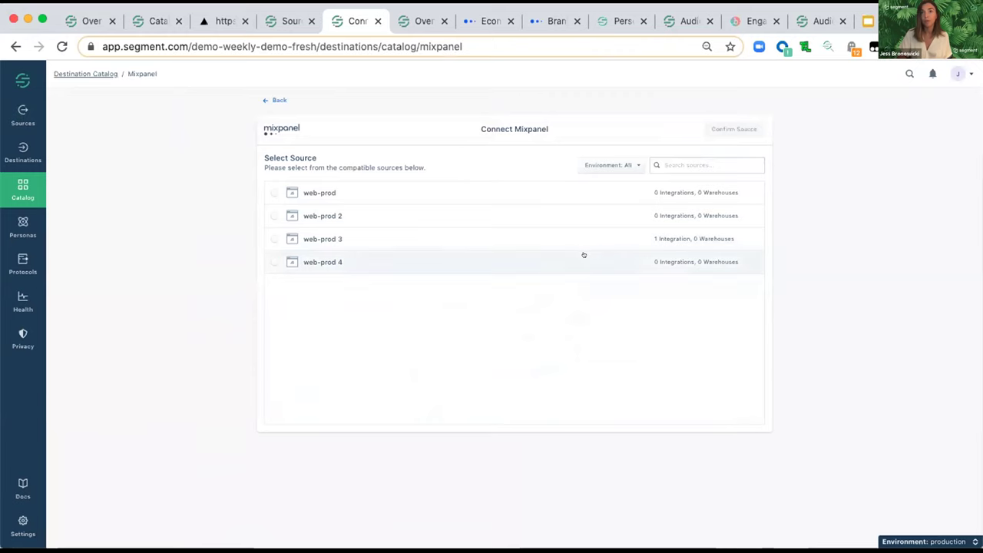
{"action": "left_click", "coordinate": [584, 255]}
{"action": "left_click", "coordinate": [733, 127]}
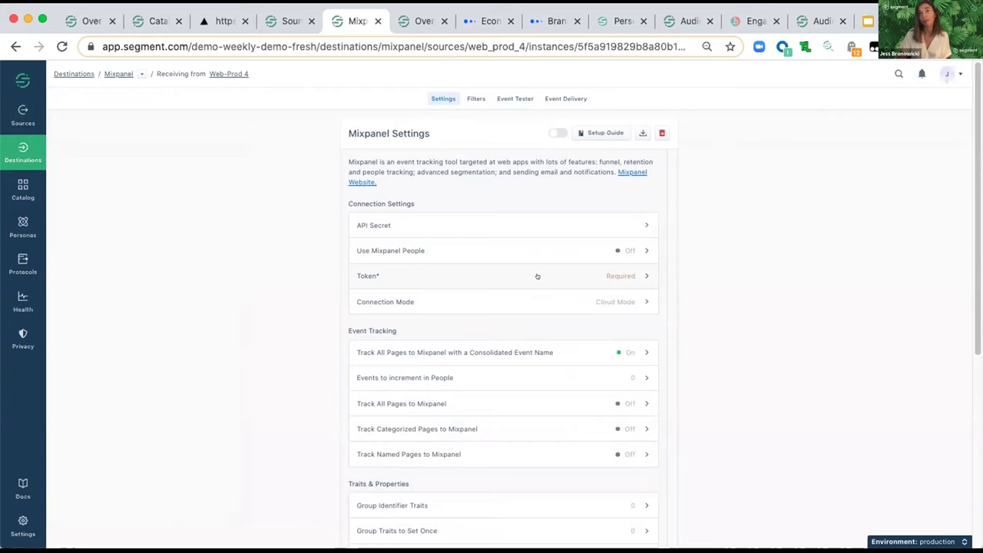
Autofill and save the Mixpanel project token, enable the destination, and go back to the Overview.
{"action": "left_click", "coordinate": [570, 275]}
{"action": "left_click", "coordinate": [486, 170]}
{"action": "left_click", "coordinate": [450, 207]}
{"action": "left_click", "coordinate": [652, 134]}
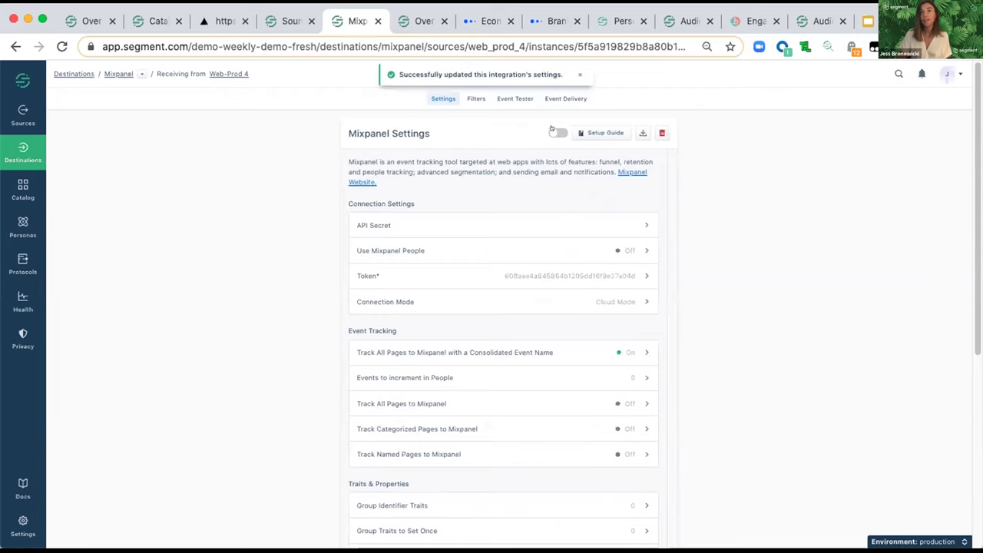
{"action": "left_click", "coordinate": [553, 131]}
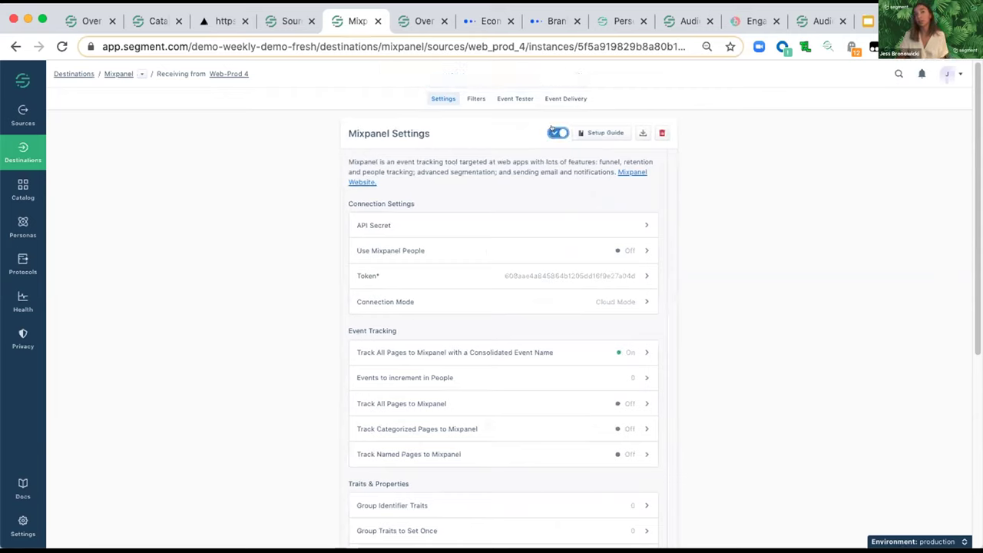
{"action": "left_click", "coordinate": [12, 75]}
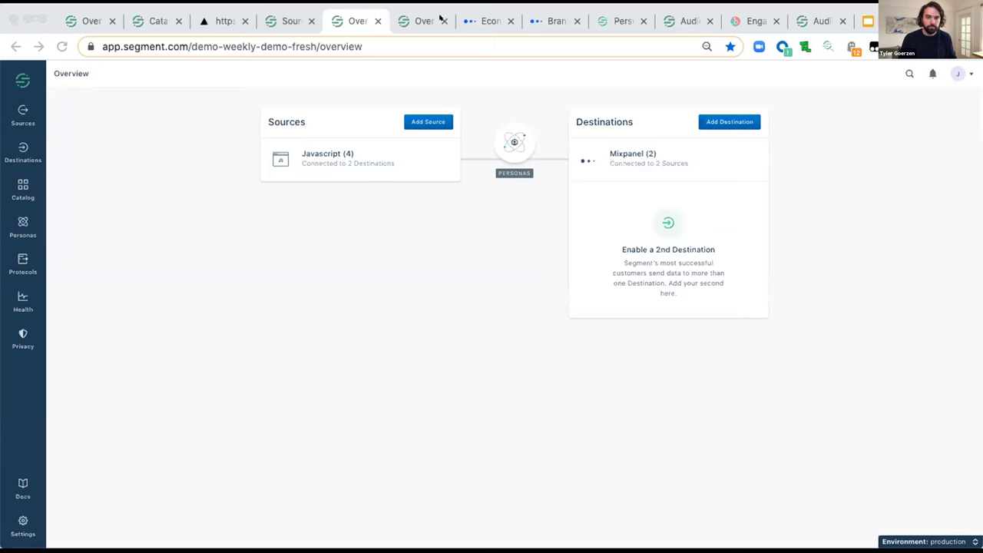
Switch to the demo-ecommerce-pristine Overview tab.
{"action": "left_click", "coordinate": [408, 19]}
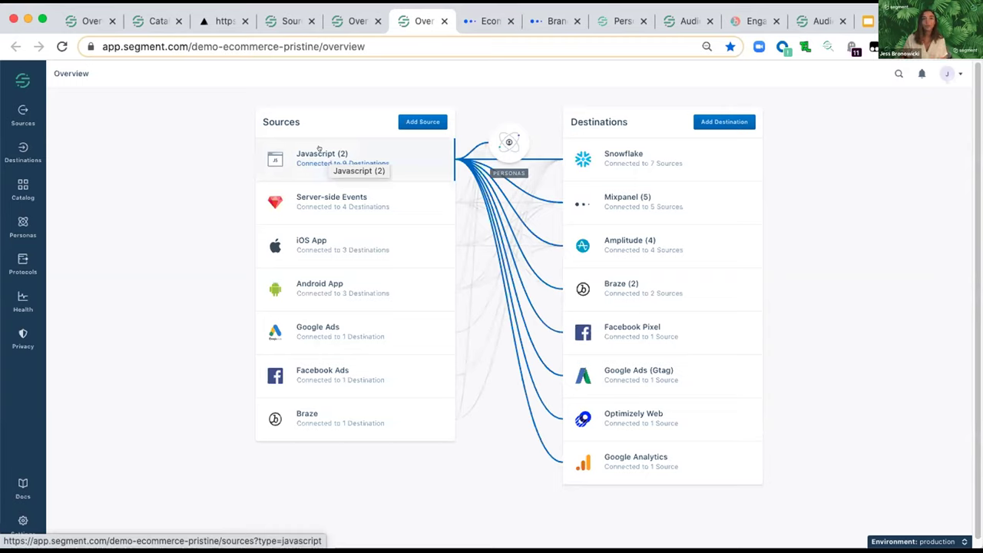
Open the Mixpanel 'Econ' tab and read the slice values on the 45.8K-event pie chart.
{"action": "left_click", "coordinate": [463, 21]}
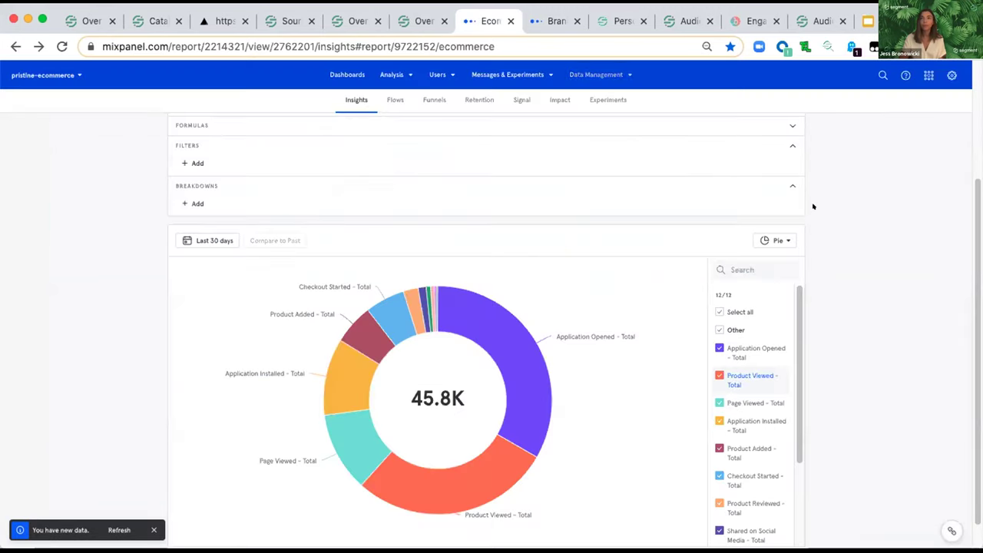
{"action": "scroll", "coordinate": [580, 386], "scroll_direction": "down", "scroll_amount": 1}
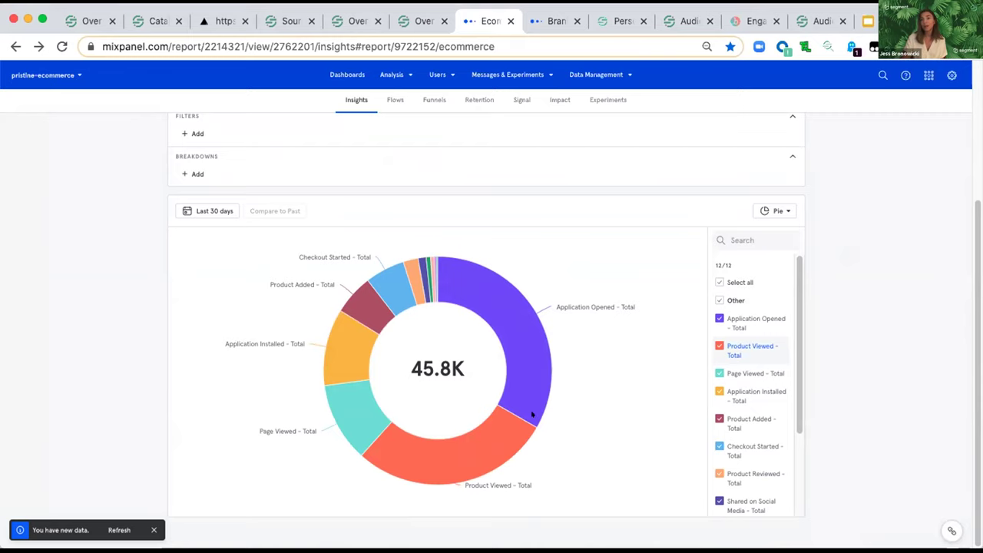
{"action": "mouse_move", "coordinate": [395, 437]}
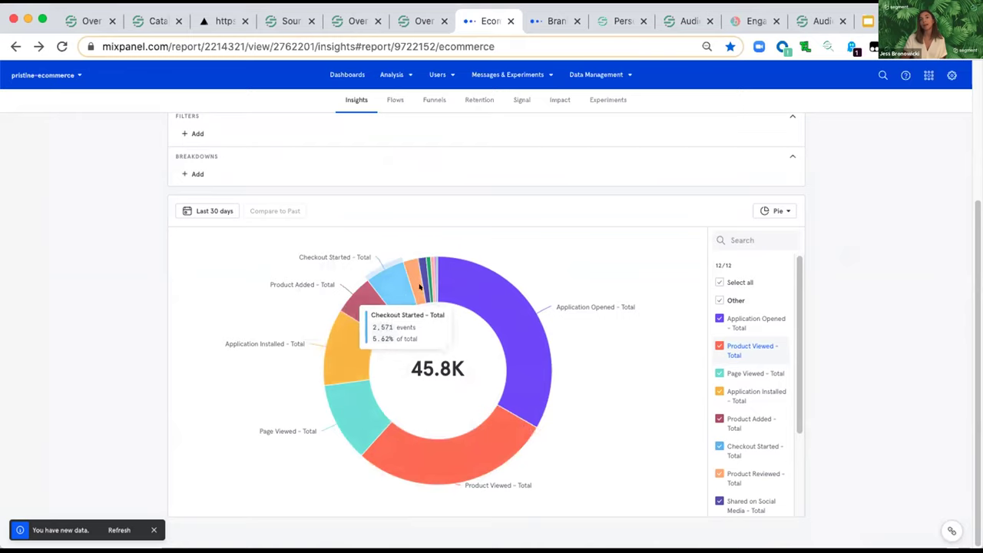
{"action": "mouse_move", "coordinate": [452, 298]}
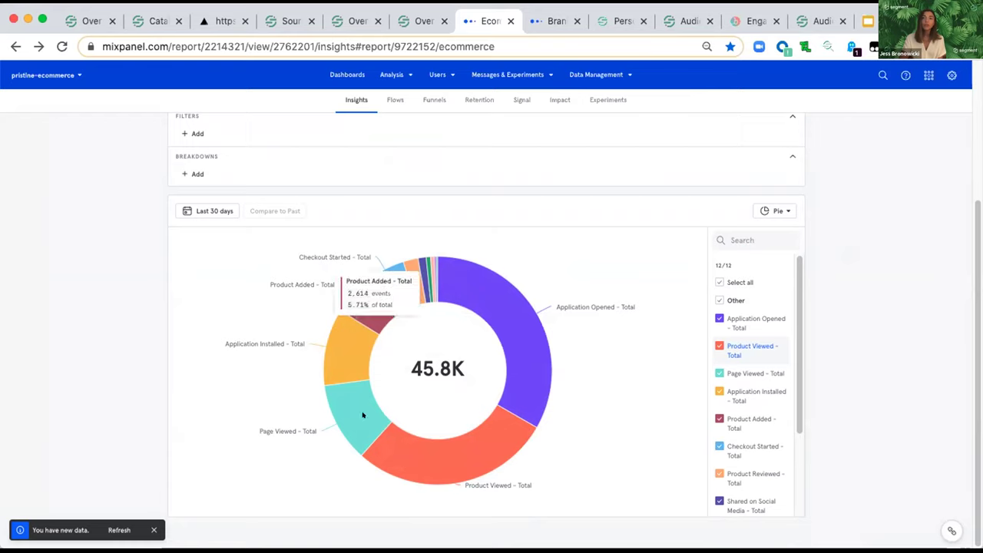
Review the Brand Analysis funnel's 50.38% Product Added to Checkout Started conversion, broken down by brand.
{"action": "left_click", "coordinate": [550, 21]}
{"action": "scroll", "coordinate": [467, 297], "scroll_direction": "up", "scroll_amount": 4}
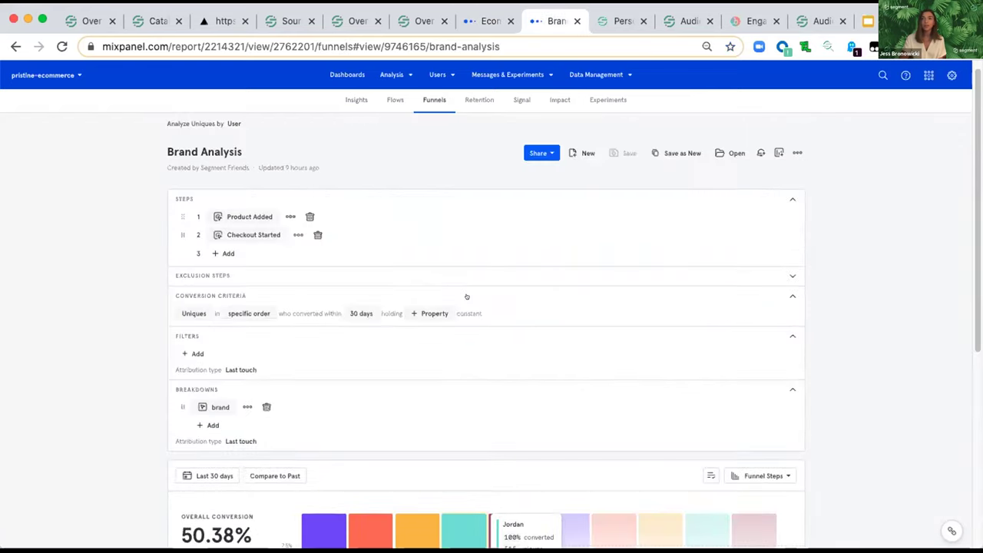
{"action": "scroll", "coordinate": [836, 367], "scroll_direction": "down", "scroll_amount": 4}
{"action": "scroll", "coordinate": [835, 367], "scroll_direction": "up", "scroll_amount": 2}
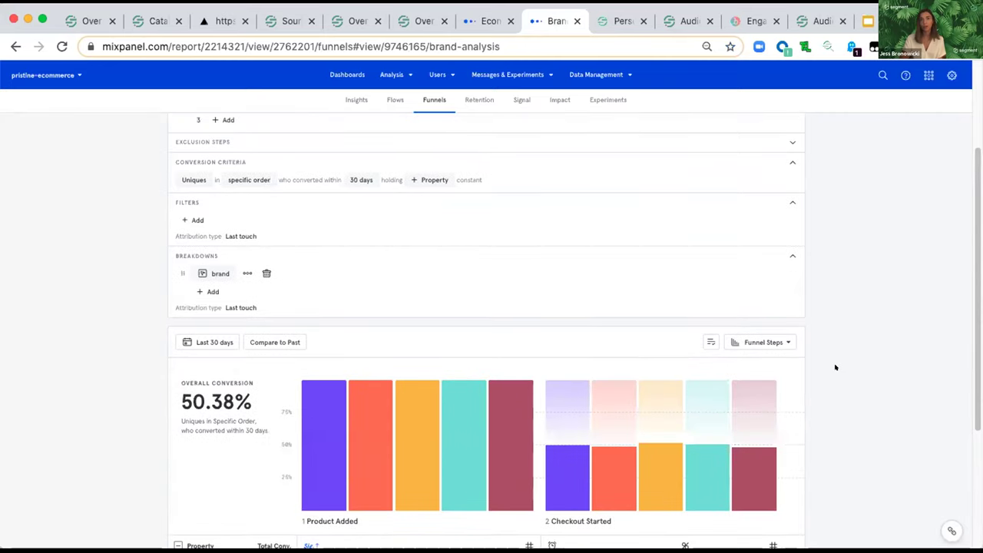
{"action": "scroll", "coordinate": [557, 333], "scroll_direction": "up", "scroll_amount": 2}
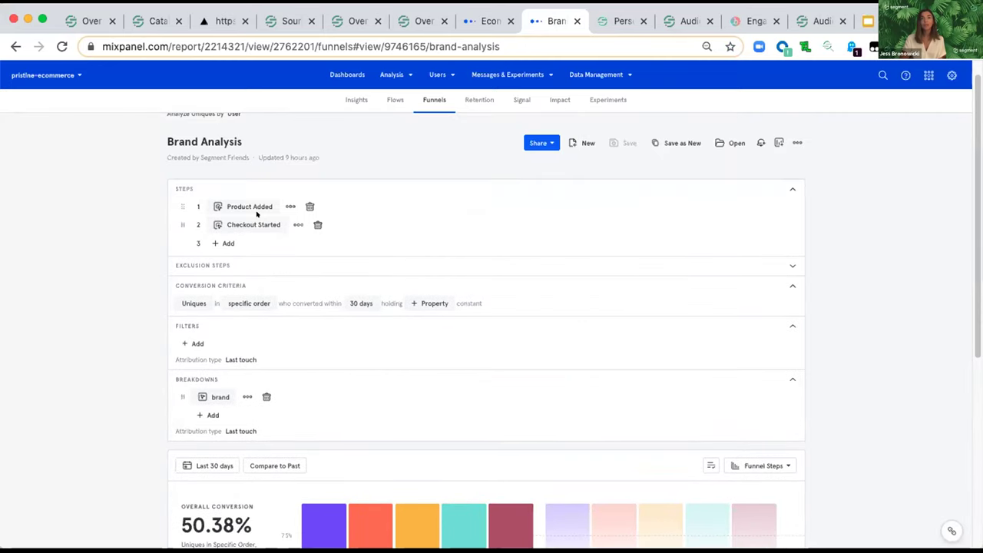
{"action": "mouse_move", "coordinate": [251, 207]}
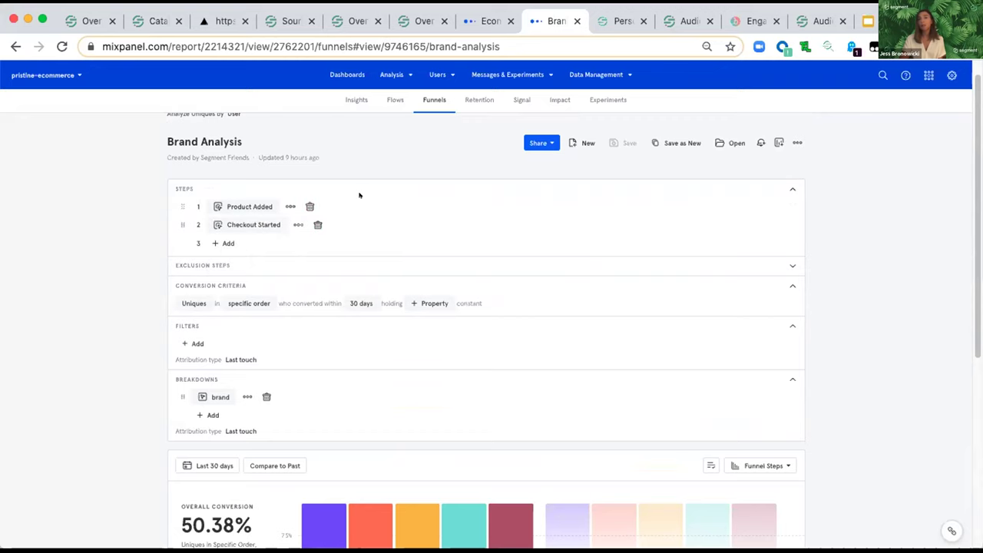
{"action": "scroll", "coordinate": [878, 378], "scroll_direction": "down", "scroll_amount": 3}
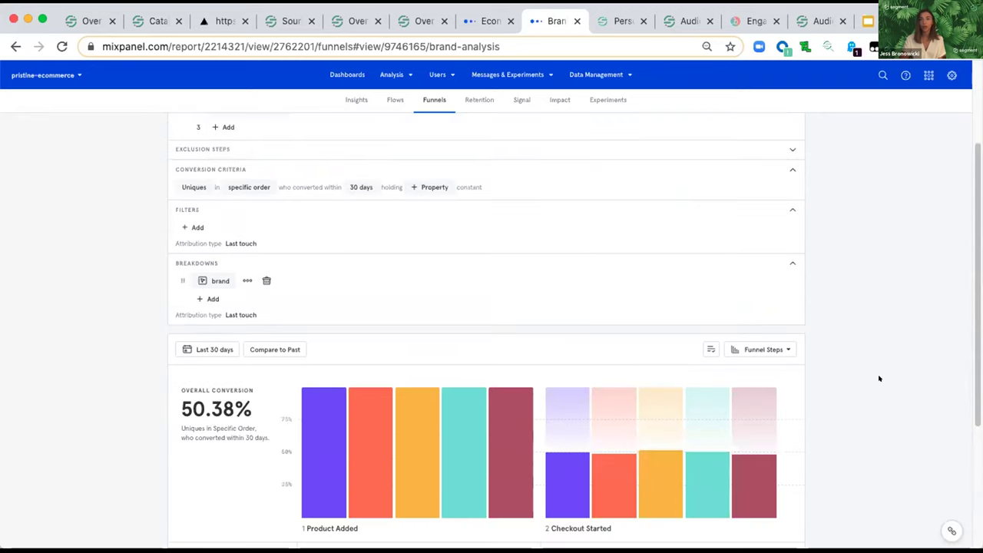
{"action": "scroll", "coordinate": [880, 378], "scroll_direction": "down", "scroll_amount": 1}
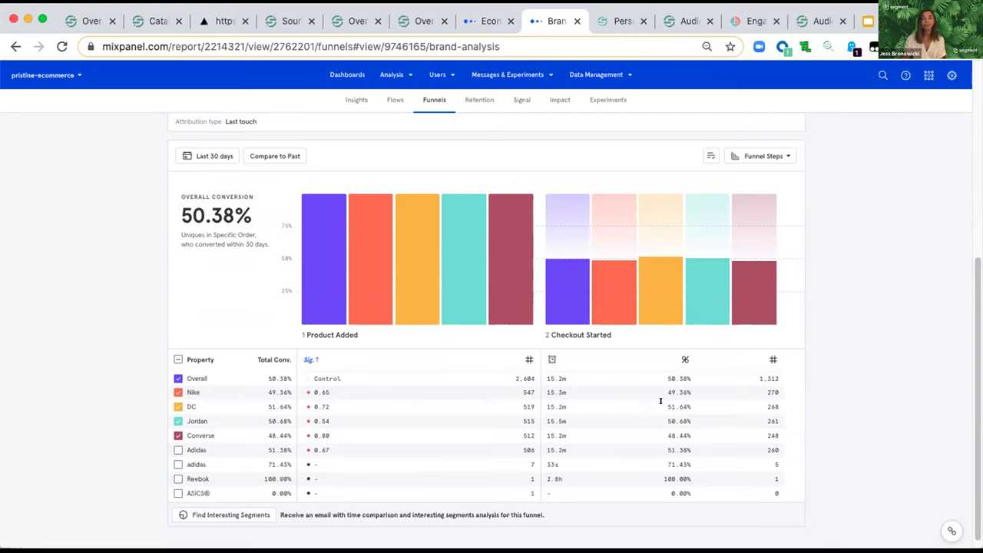
{"action": "mouse_move", "coordinate": [673, 309]}
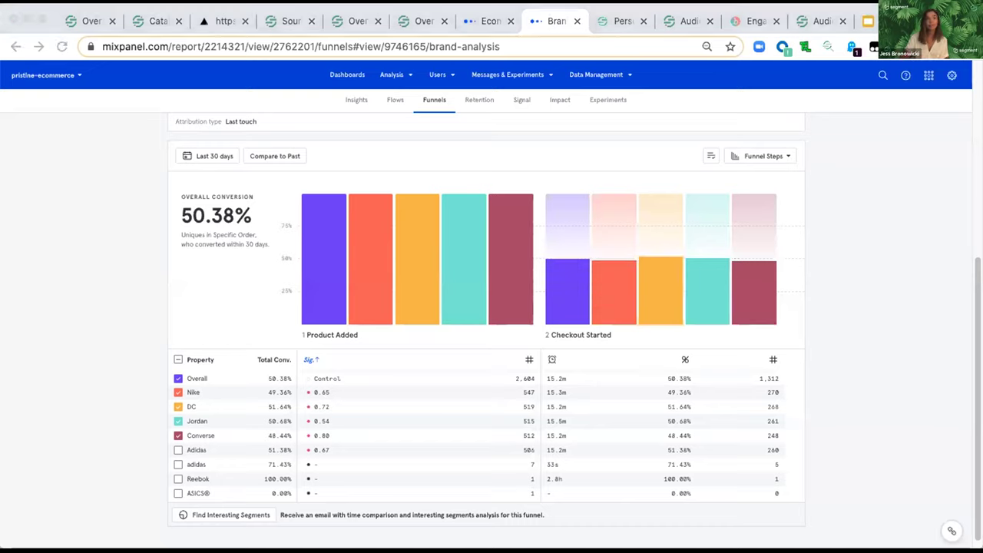
Show Segment's Personas product page, segment.com/product/personas.
{"action": "left_click", "coordinate": [603, 15]}
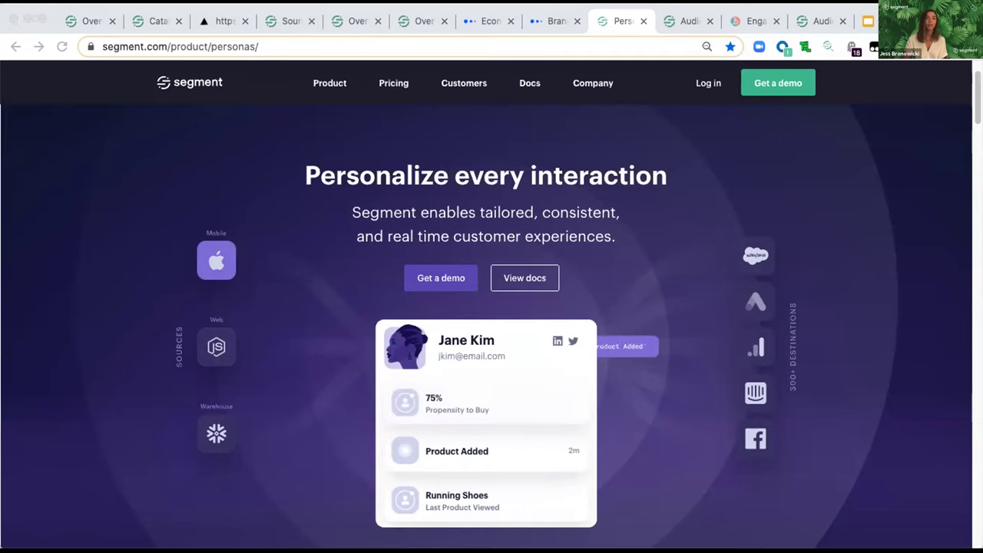
From the Personas Audiences list, start a new audience and begin its first condition.
{"action": "left_click", "coordinate": [685, 21]}
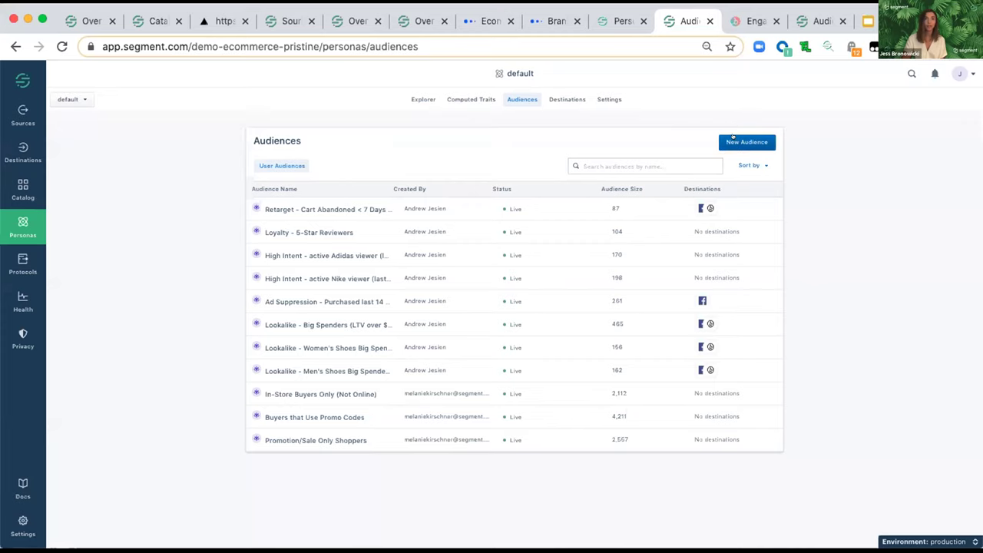
{"action": "left_click", "coordinate": [733, 138]}
{"action": "left_click", "coordinate": [157, 209]}
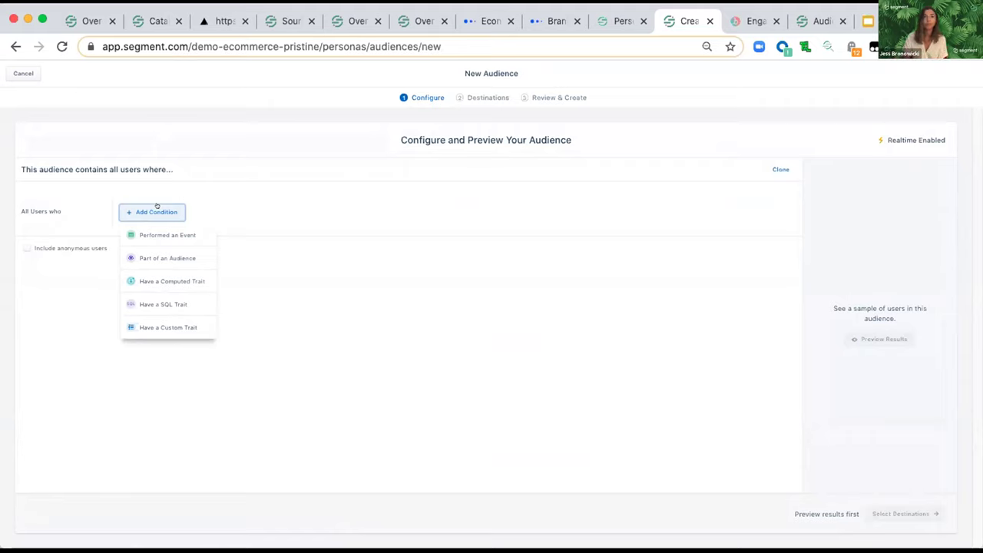
Add a condition for users who performed the Product Added event.
{"action": "left_click", "coordinate": [158, 231]}
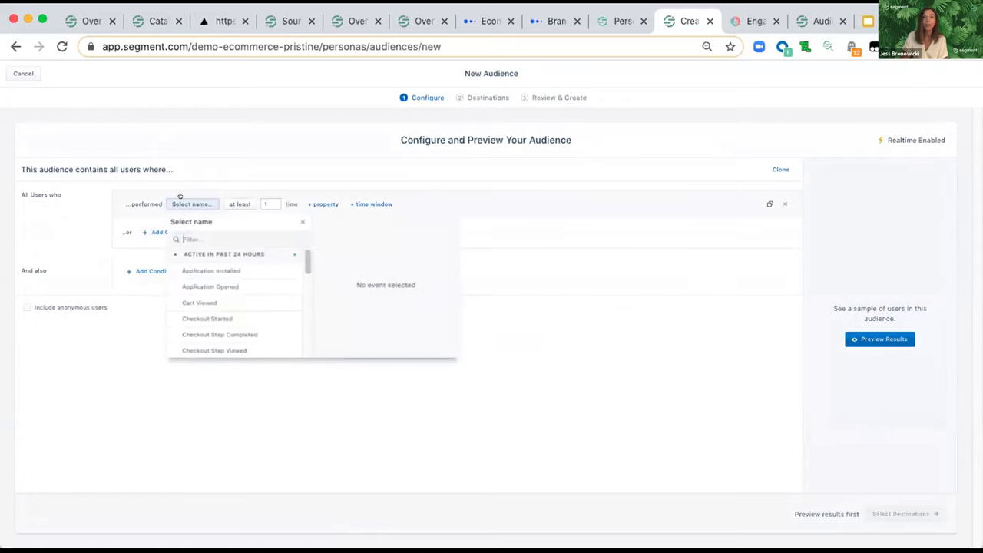
{"action": "type", "text": "produc"}
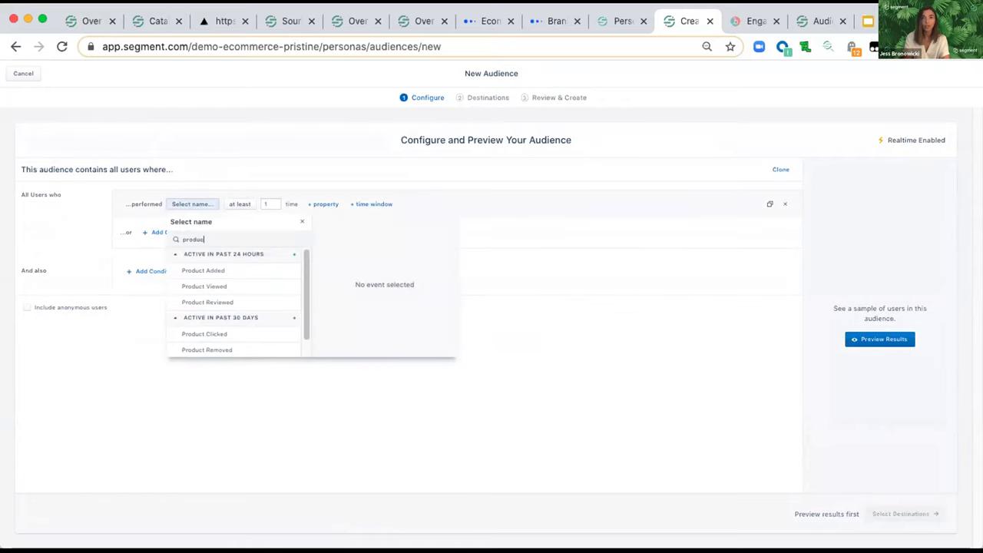
{"action": "left_click", "coordinate": [201, 268]}
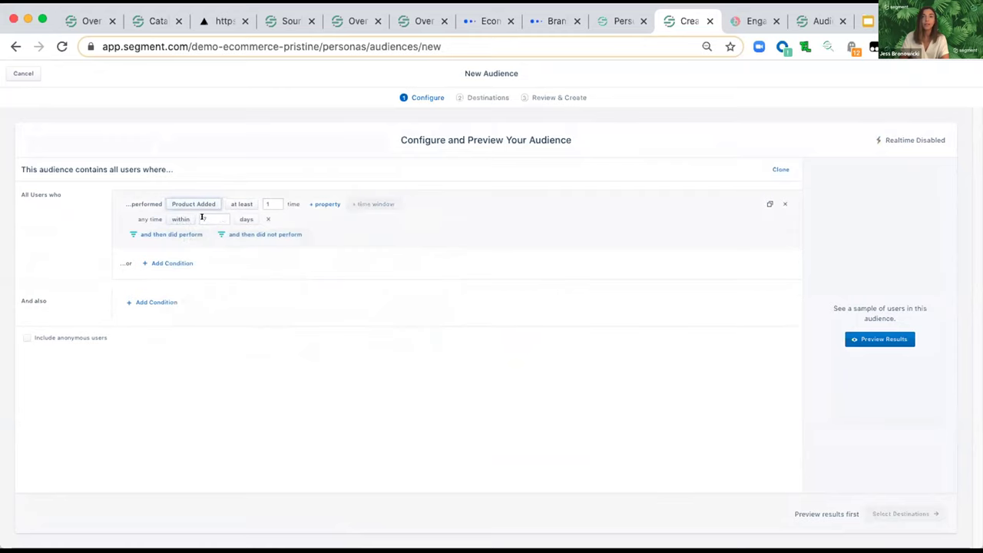
Add an 'and then did not perform' Checkout Step Completed condition.
{"action": "left_click", "coordinate": [270, 233]}
{"action": "left_click", "coordinate": [249, 257]}
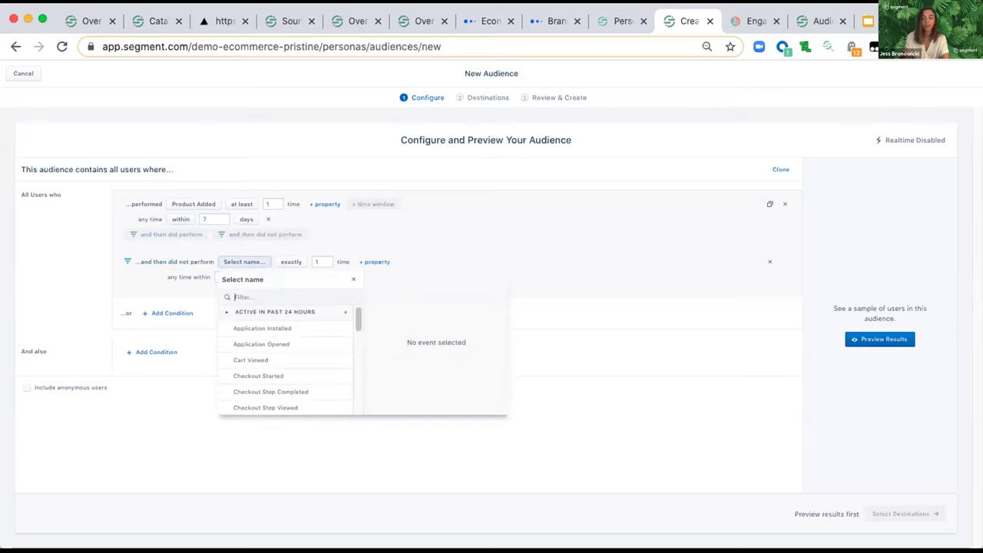
{"action": "type", "text": "cehck"}
{"action": "key", "text": "BackSpace"}
{"action": "key", "text": "BackSpace"}
{"action": "key", "text": "BackSpace"}
{"action": "key", "text": "BackSpace"}
{"action": "type", "text": "heck"}
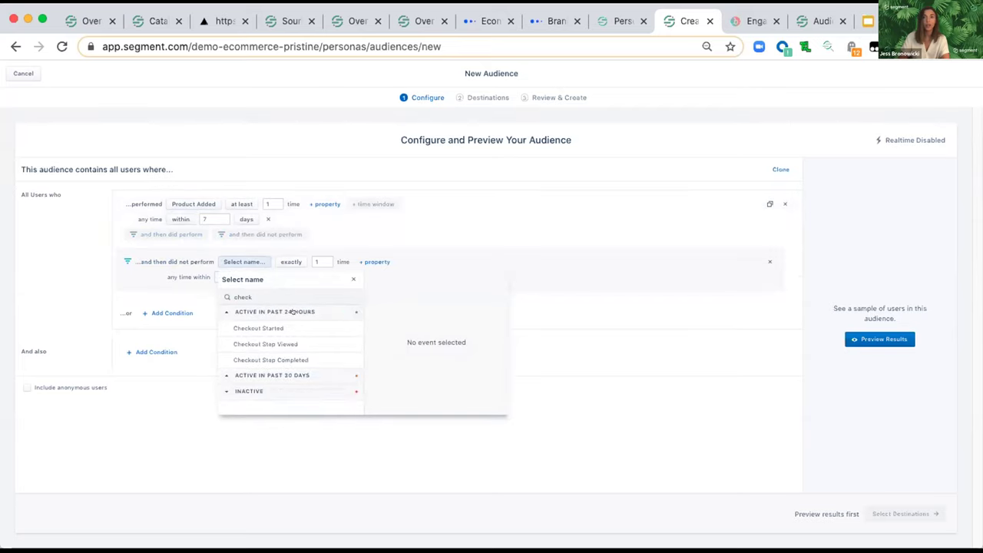
{"action": "left_click", "coordinate": [271, 360]}
{"action": "left_click", "coordinate": [464, 214]}
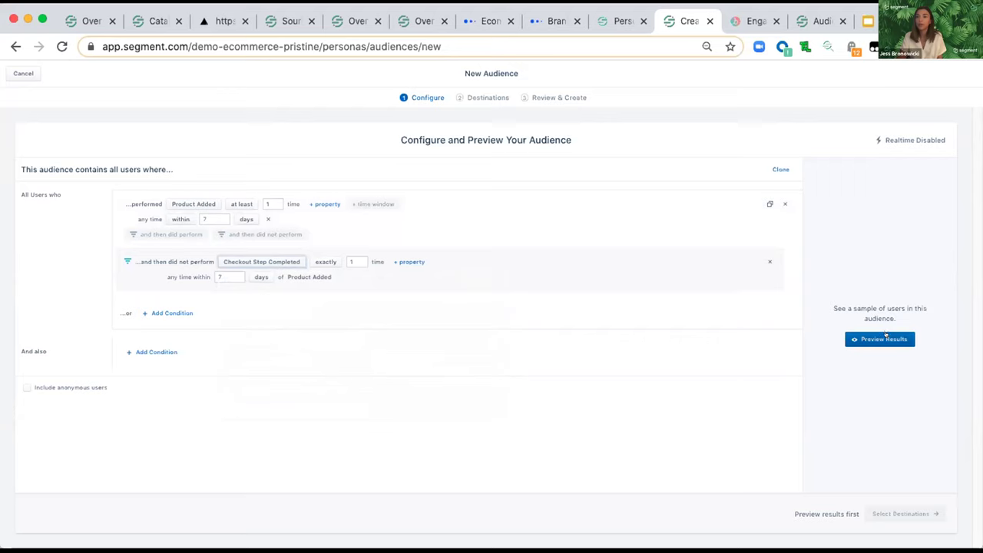
Preview the matching users and their identity insights, then continue to destinations.
{"action": "left_click", "coordinate": [883, 339]}
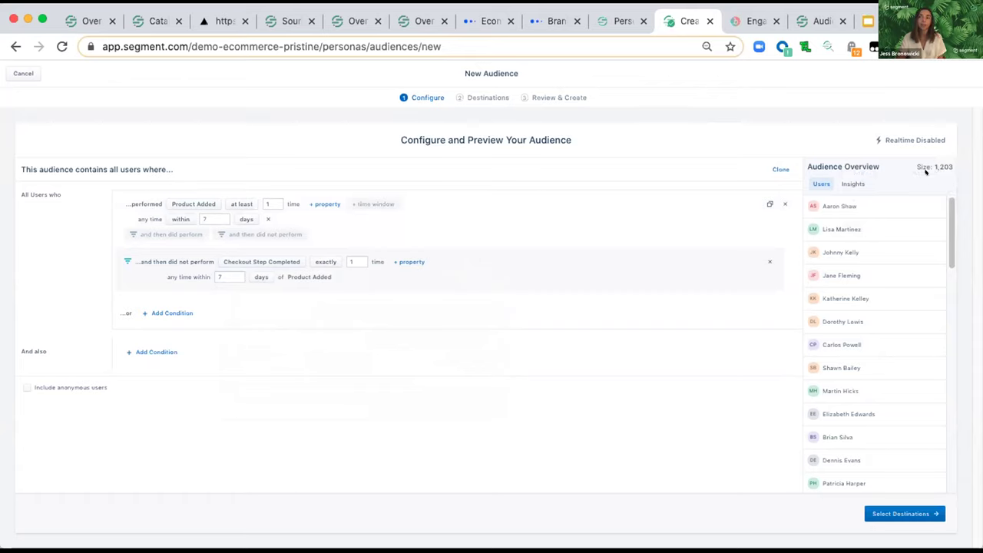
{"action": "left_click", "coordinate": [857, 183]}
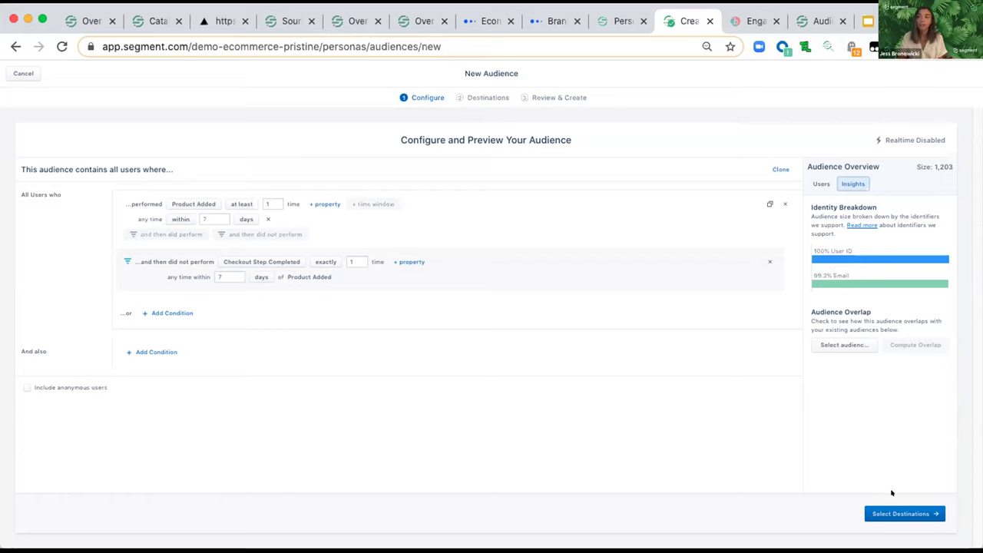
{"action": "left_click", "coordinate": [895, 512]}
{"action": "scroll", "coordinate": [512, 296], "scroll_direction": "down", "scroll_amount": 1}
{"action": "scroll", "coordinate": [492, 307], "scroll_direction": "down", "scroll_amount": 1}
Add Braze as the audience's destination and save its connection settings.
{"action": "left_click", "coordinate": [293, 332]}
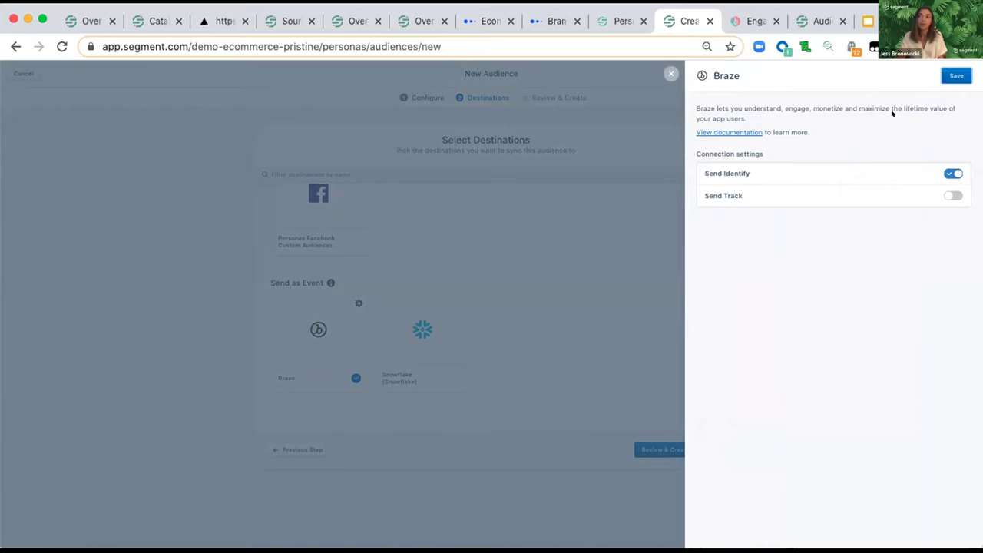
{"action": "left_click", "coordinate": [956, 76]}
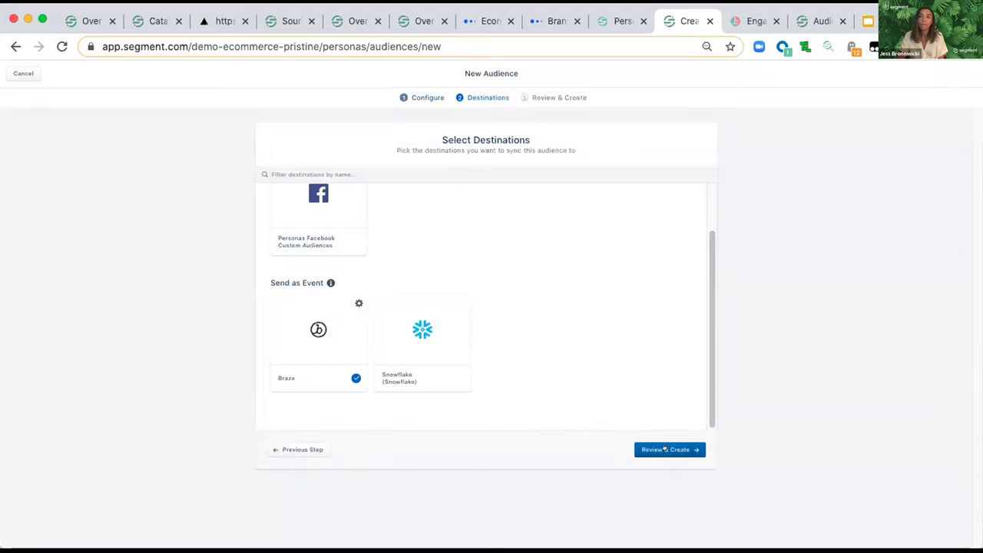
On Review & Create, name the audience retarget_cart_abandoner.
{"action": "left_click", "coordinate": [665, 449]}
{"action": "type", "text": "retarg"}
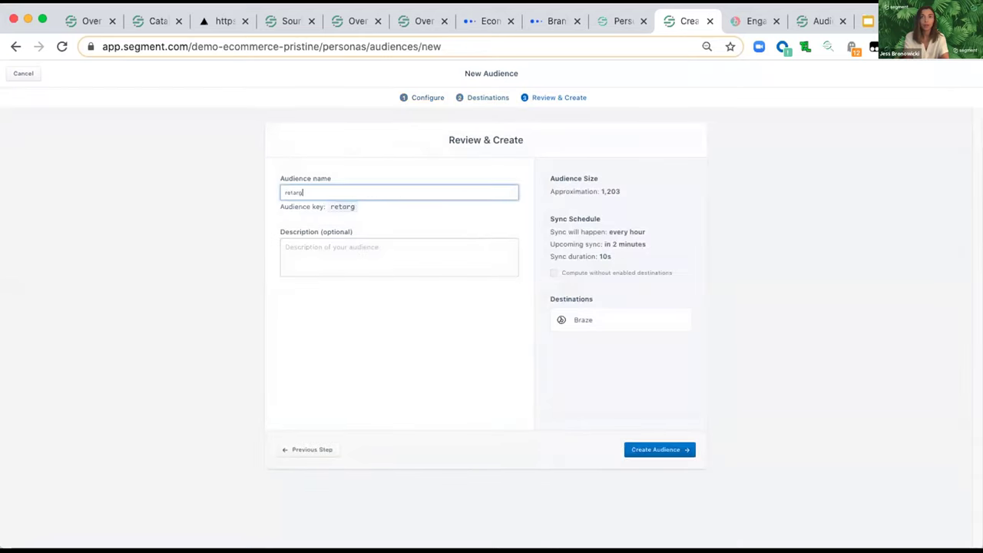
{"action": "type", "text": "et_cart_abandoner"}
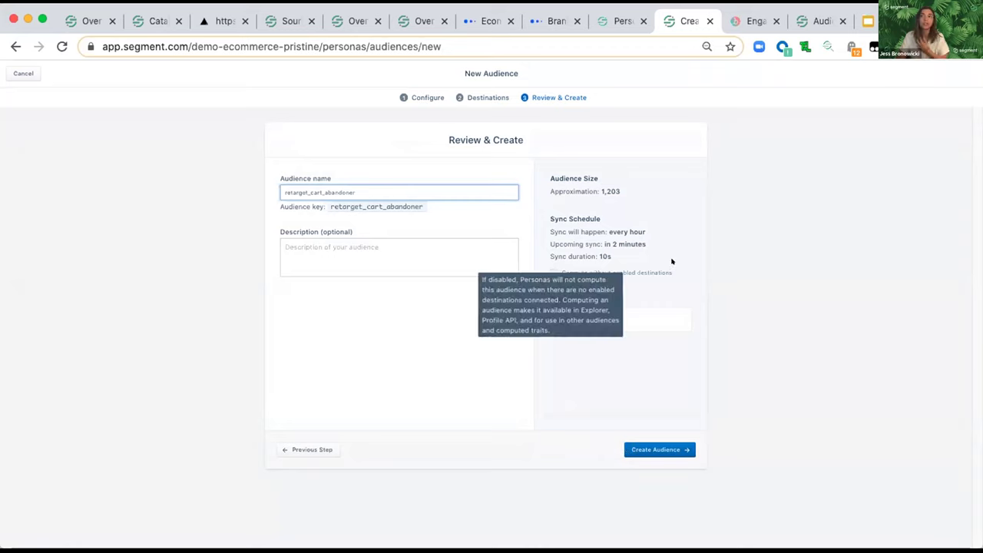
In Braze, discard the unsaved segment changes and return to the sample user's profile.
{"action": "left_click", "coordinate": [734, 21]}
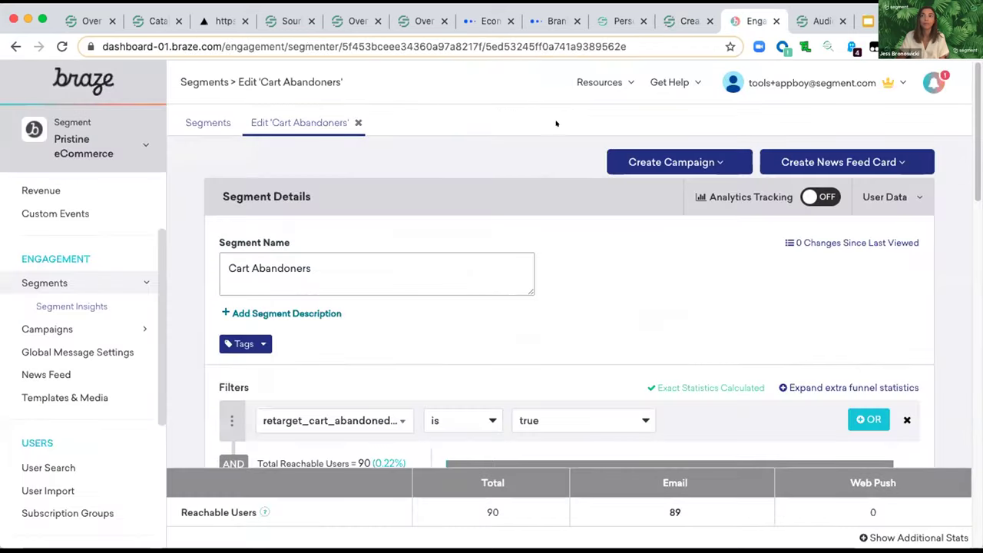
{"action": "scroll", "coordinate": [53, 292], "scroll_direction": "up", "scroll_amount": 3}
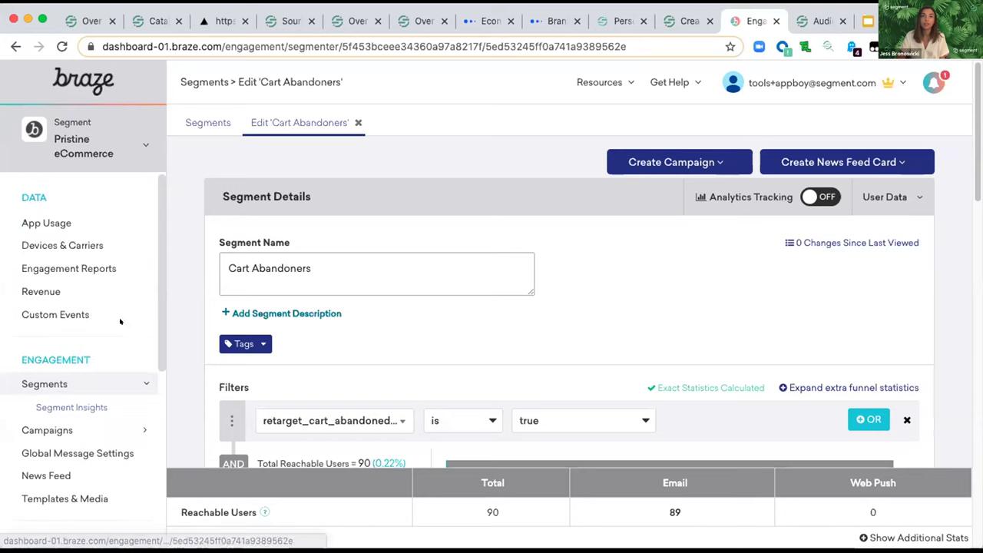
{"action": "left_click", "coordinate": [16, 46]}
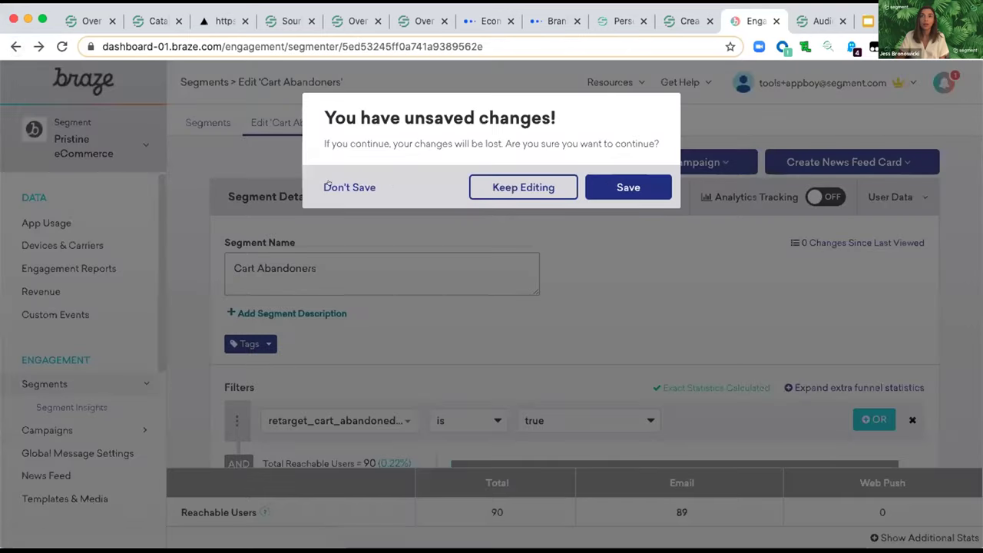
{"action": "left_click", "coordinate": [338, 185]}
{"action": "left_click", "coordinate": [15, 46]}
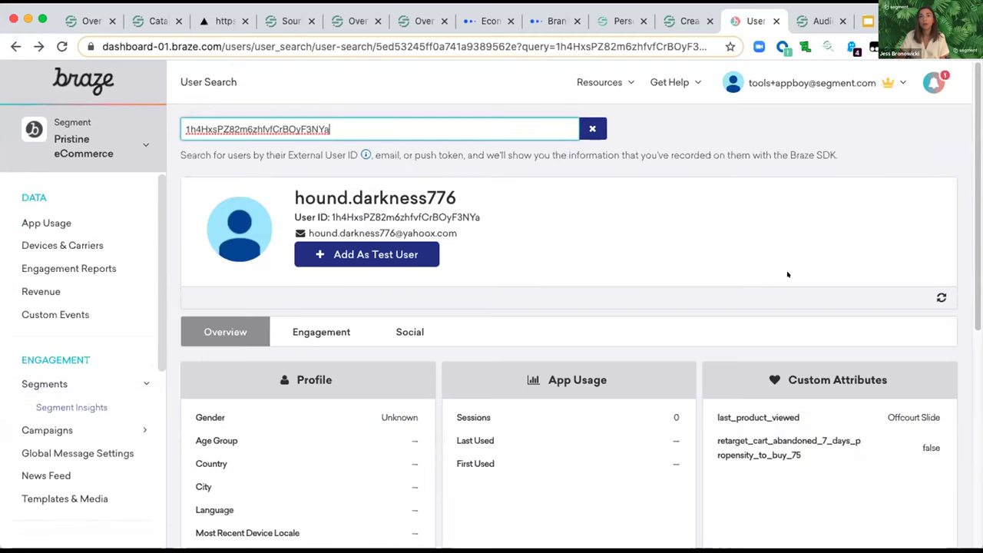
Scroll through the user's profile attributes, then show Braze's Segments list.
{"action": "scroll", "coordinate": [812, 281], "scroll_direction": "down", "scroll_amount": 2}
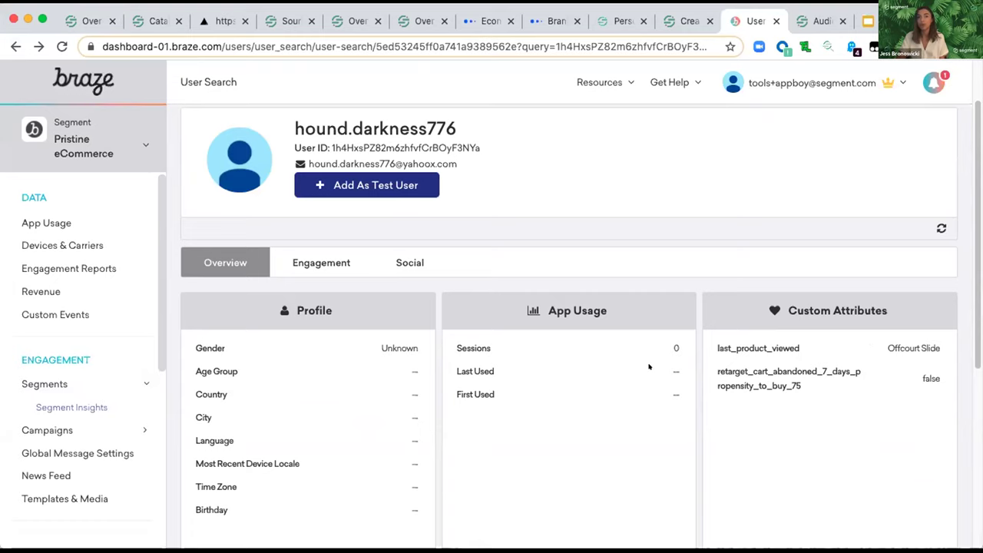
{"action": "left_click", "coordinate": [42, 382]}
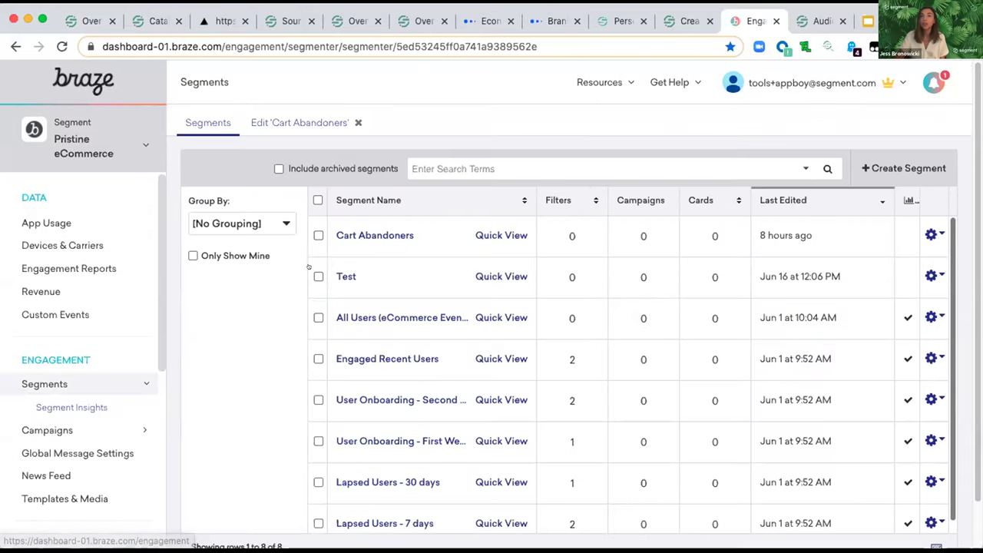
Add a Cart Abandoners custom-attribute filter: retarget_cart_abandoned_7_days_propensity_to_buy_75 is true.
{"action": "left_click", "coordinate": [354, 237]}
{"action": "scroll", "coordinate": [683, 342], "scroll_direction": "down", "scroll_amount": 3}
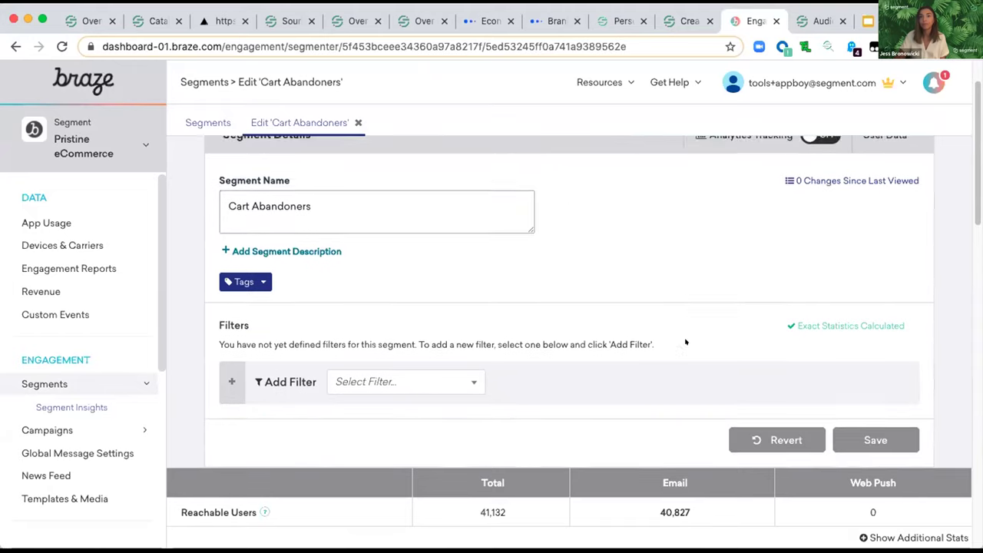
{"action": "scroll", "coordinate": [686, 342], "scroll_direction": "up", "scroll_amount": 1}
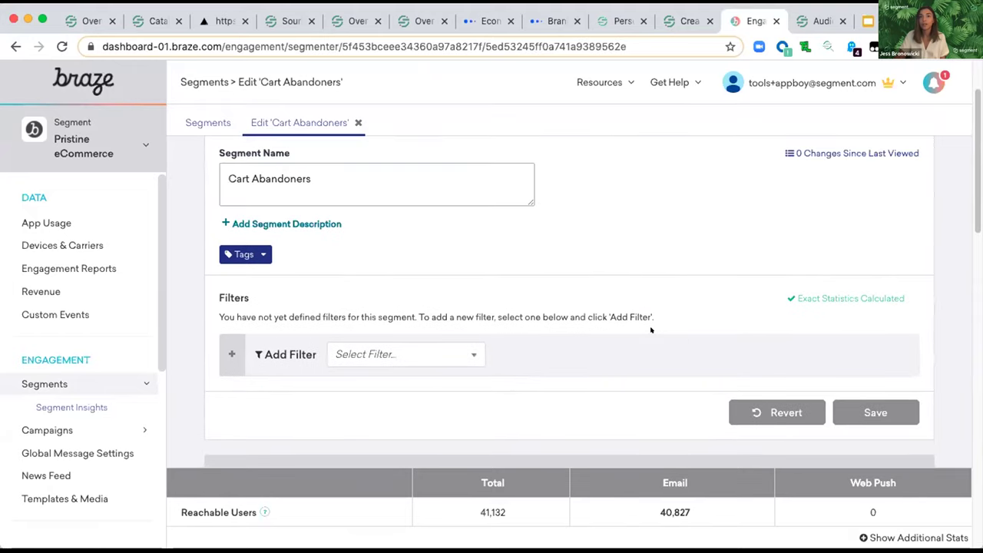
{"action": "left_click", "coordinate": [437, 356]}
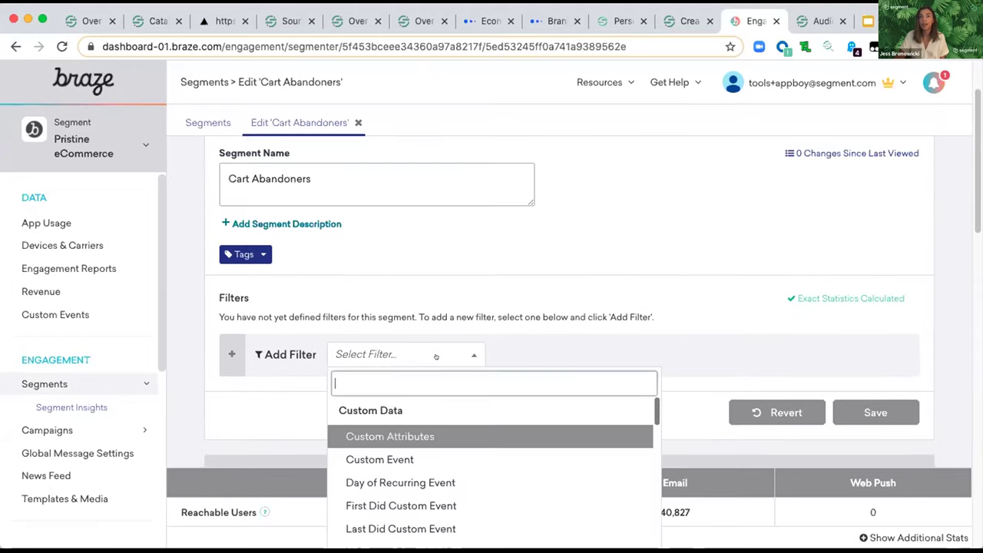
{"action": "left_click", "coordinate": [401, 435]}
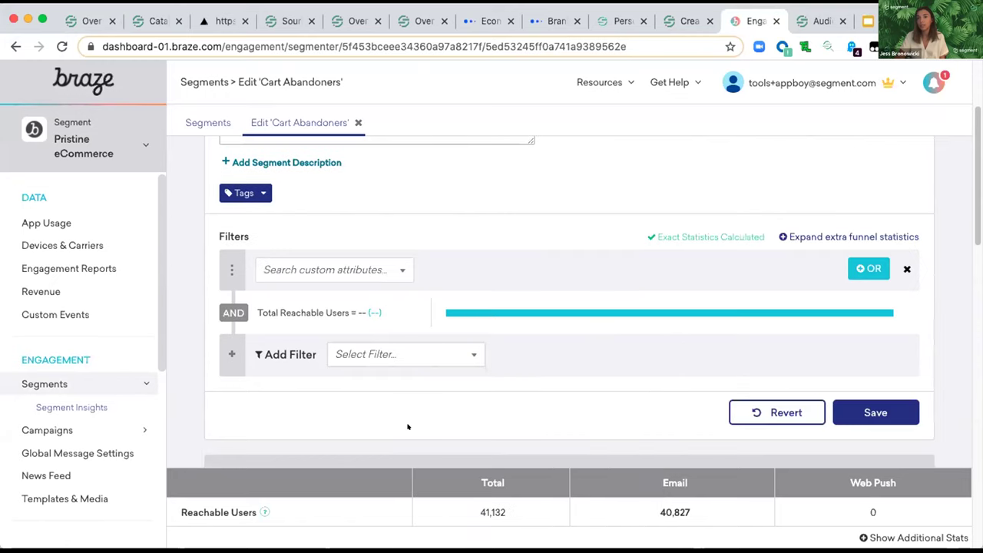
{"action": "left_click", "coordinate": [374, 275]}
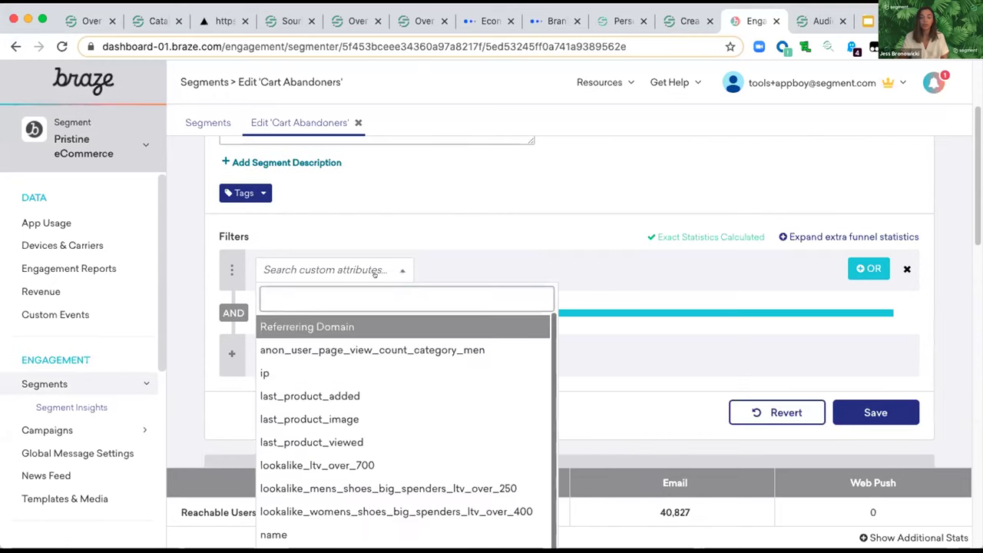
{"action": "type", "text": "retarg"}
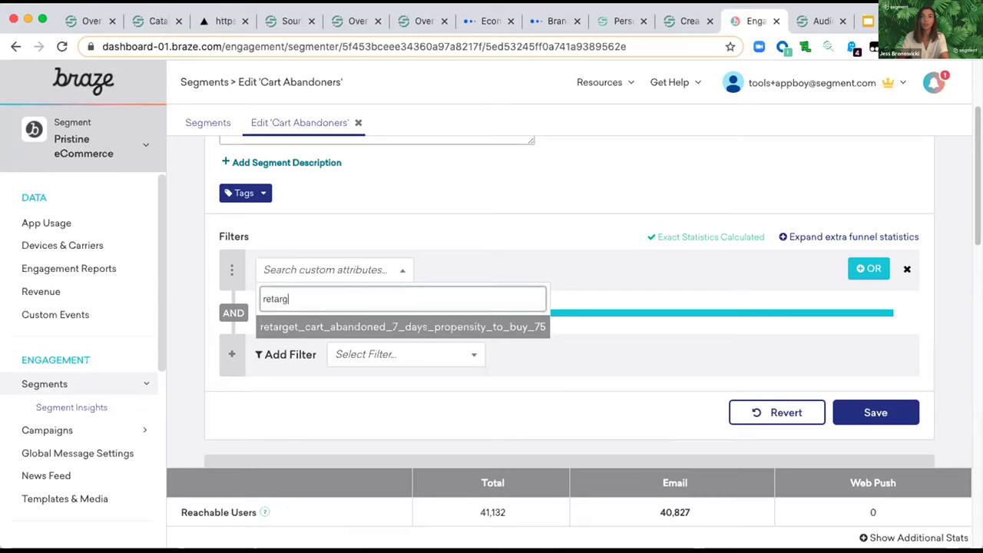
{"action": "left_click", "coordinate": [376, 326]}
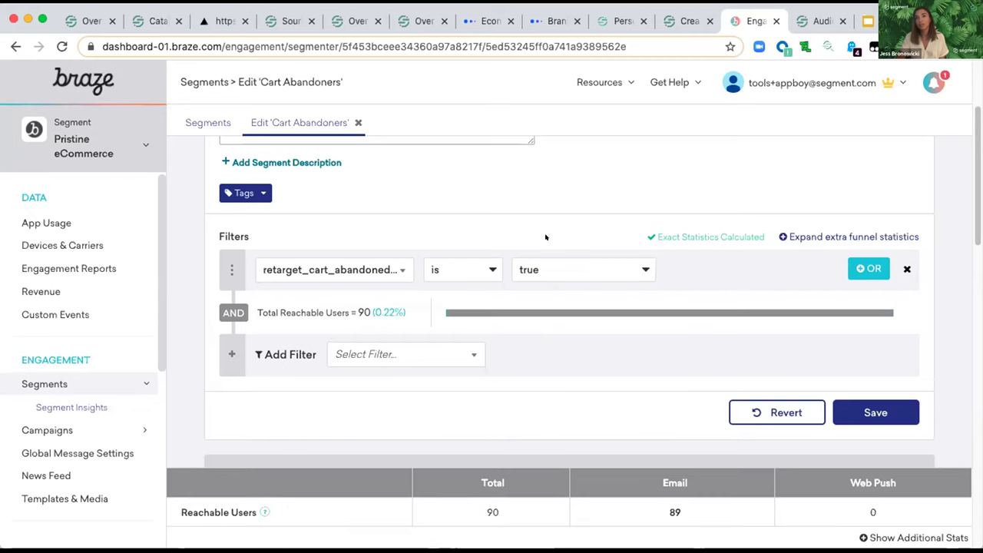
{"action": "scroll", "coordinate": [556, 205], "scroll_direction": "up", "scroll_amount": 3}
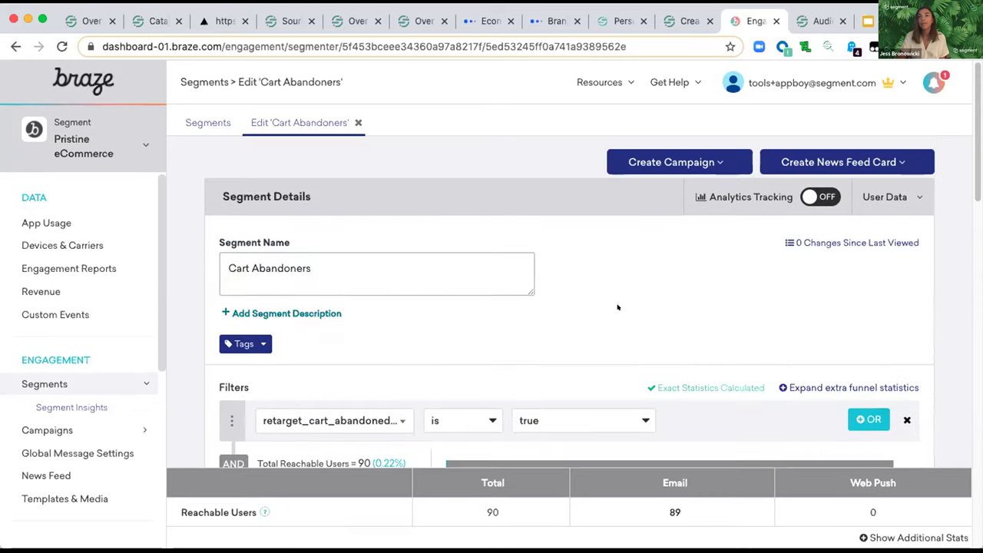
Check the segment's campaign channel options, then return to Segment's Personas Audiences list.
{"action": "left_click", "coordinate": [709, 161]}
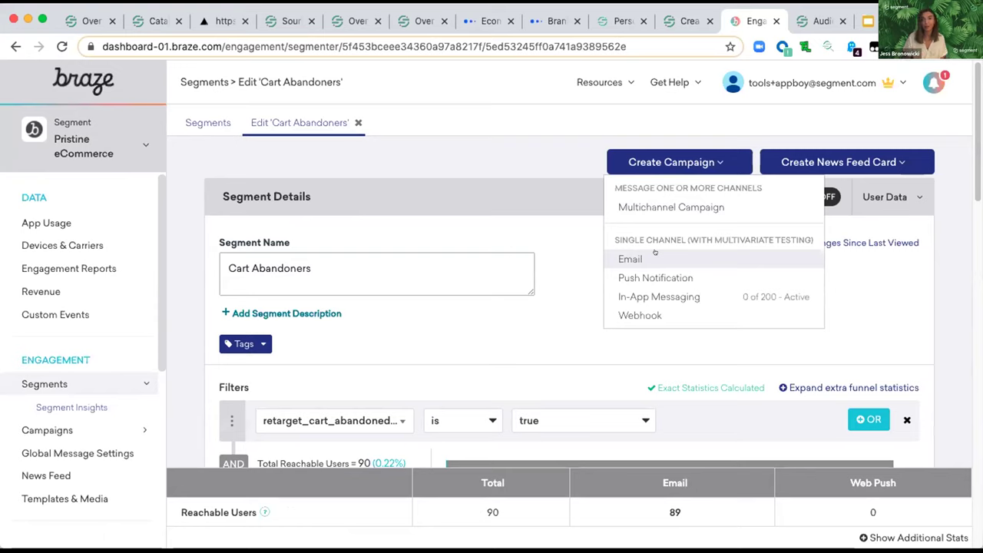
{"action": "left_click", "coordinate": [546, 193]}
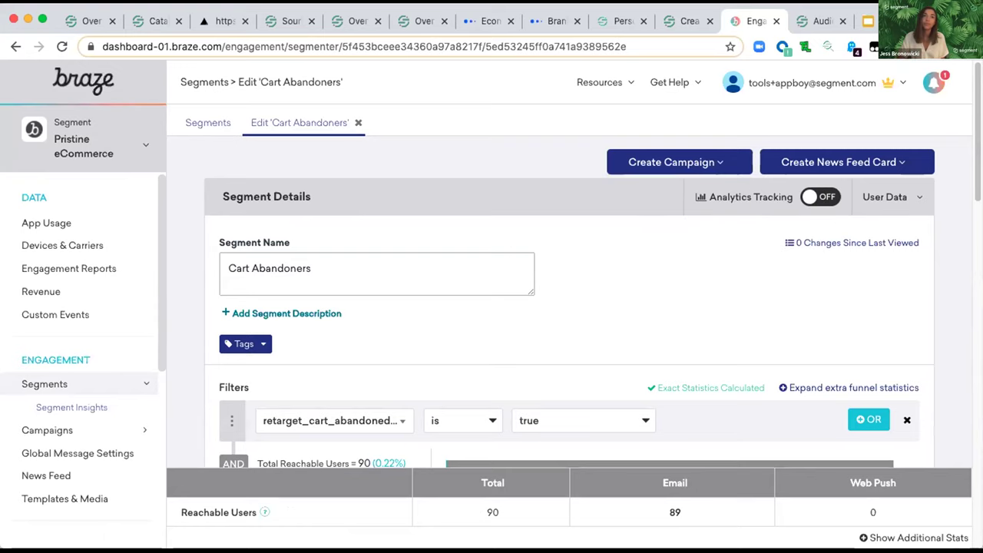
{"action": "left_click", "coordinate": [816, 23]}
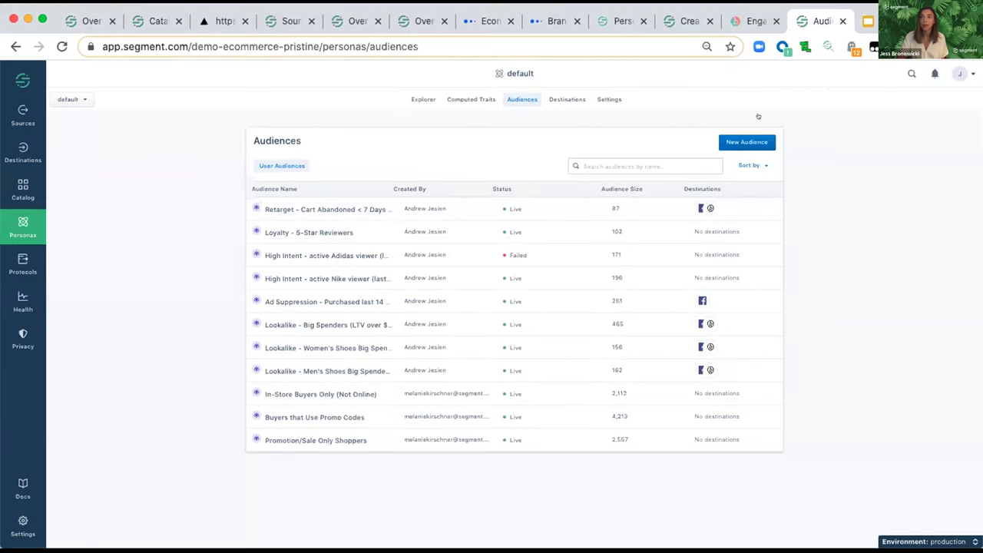
Begin a new Personas audience and bring up the available condition types.
{"action": "left_click", "coordinate": [759, 139]}
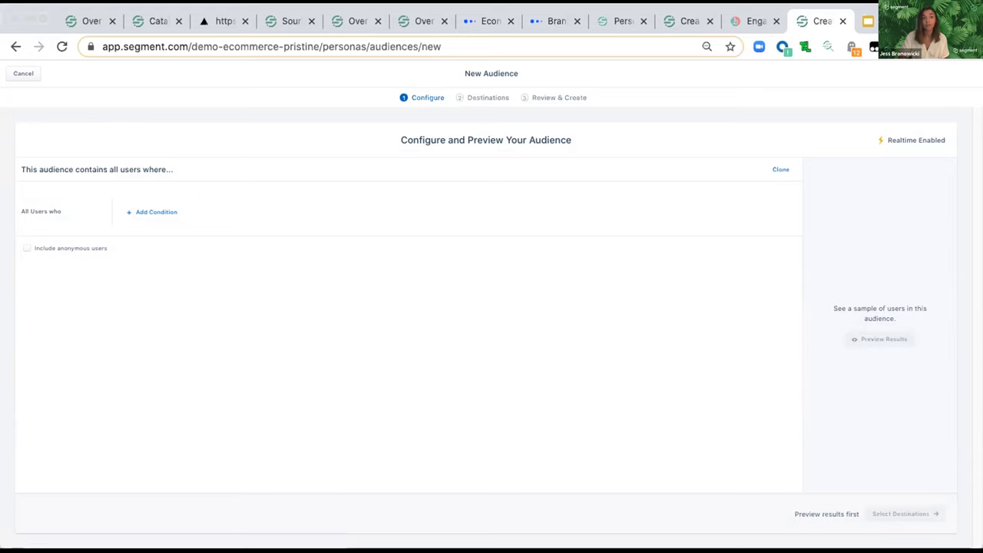
{"action": "left_click", "coordinate": [163, 214]}
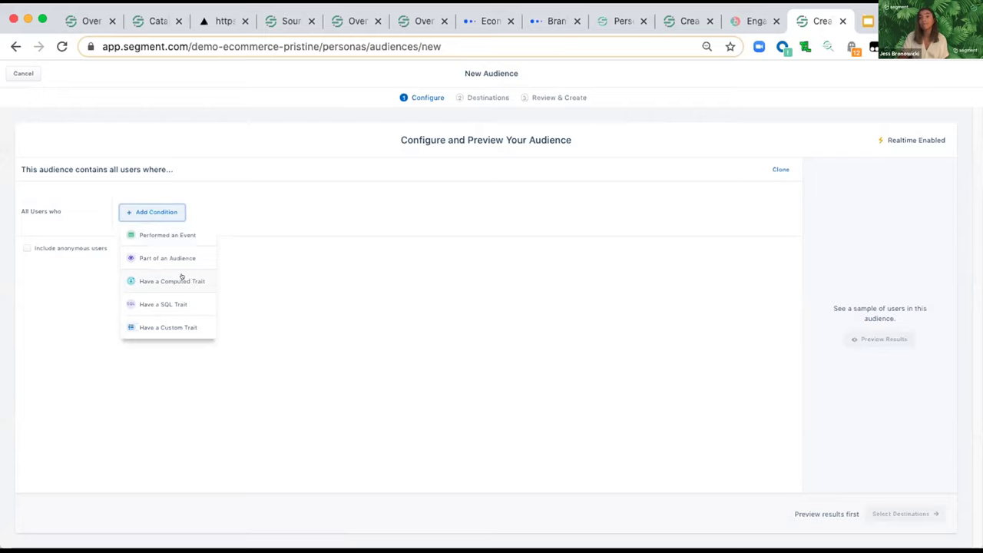
Add a computed-trait condition using the ltv_all_time trait.
{"action": "left_click", "coordinate": [182, 278]}
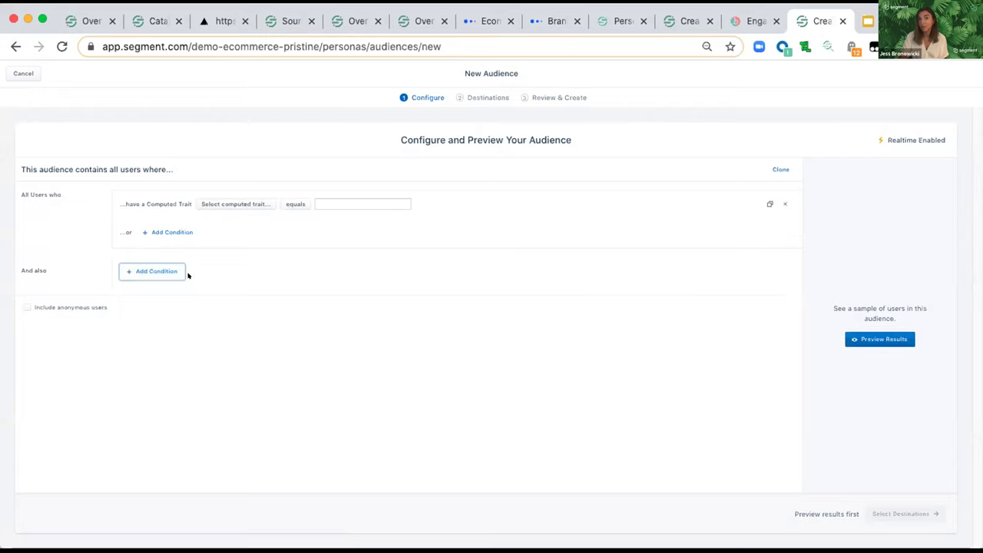
{"action": "left_click", "coordinate": [235, 198]}
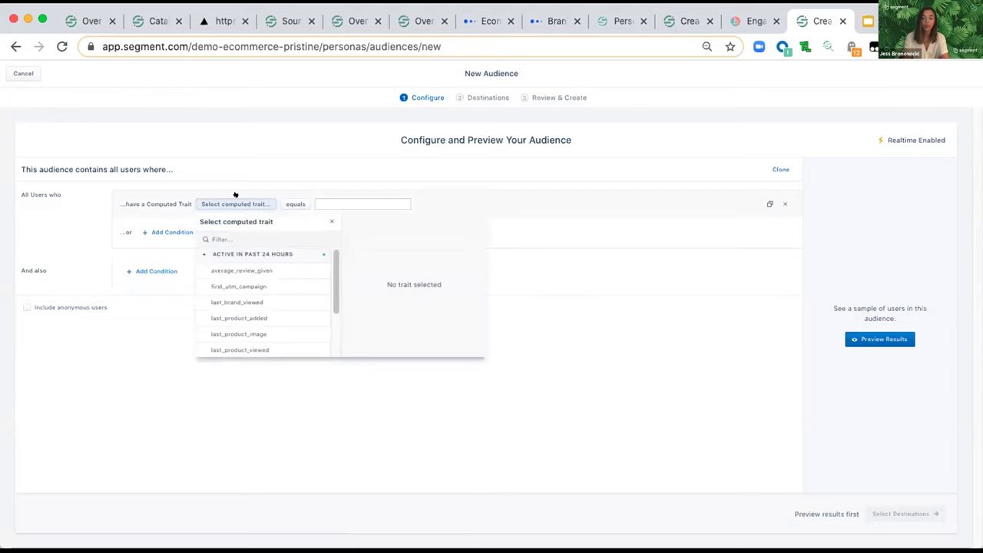
{"action": "type", "text": "ltv"}
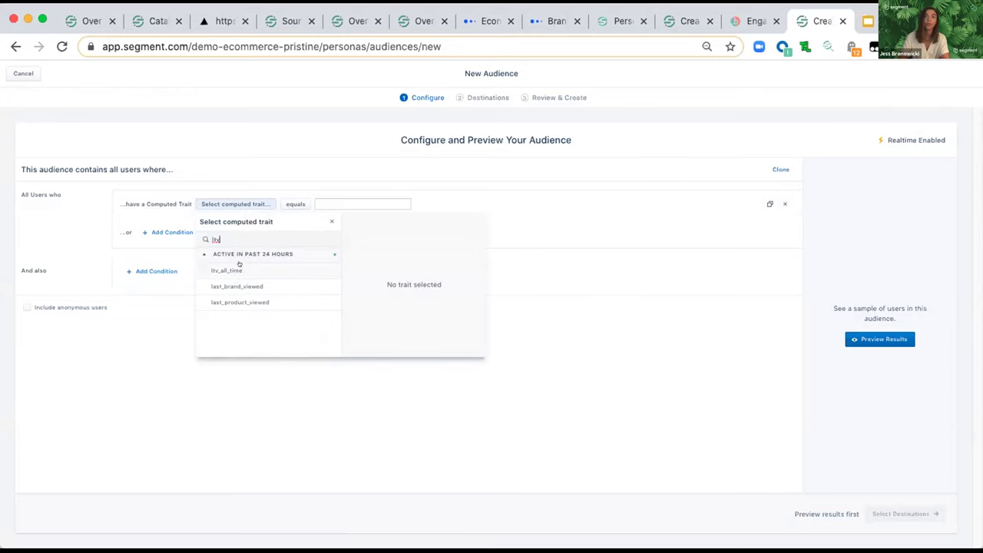
{"action": "left_click", "coordinate": [238, 267]}
{"action": "left_click", "coordinate": [257, 172]}
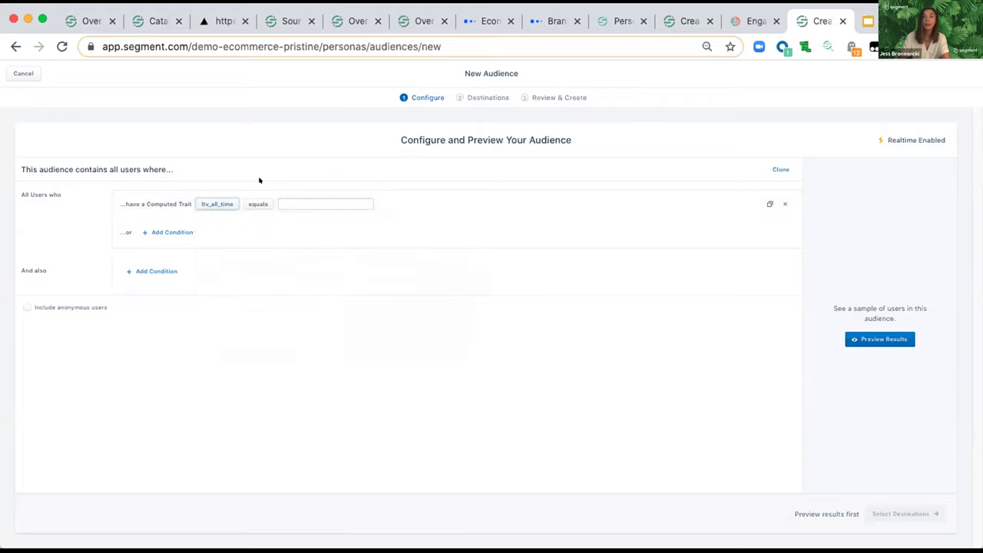
Set the ltv_all_time condition to greater than 50.
{"action": "left_click", "coordinate": [258, 203]}
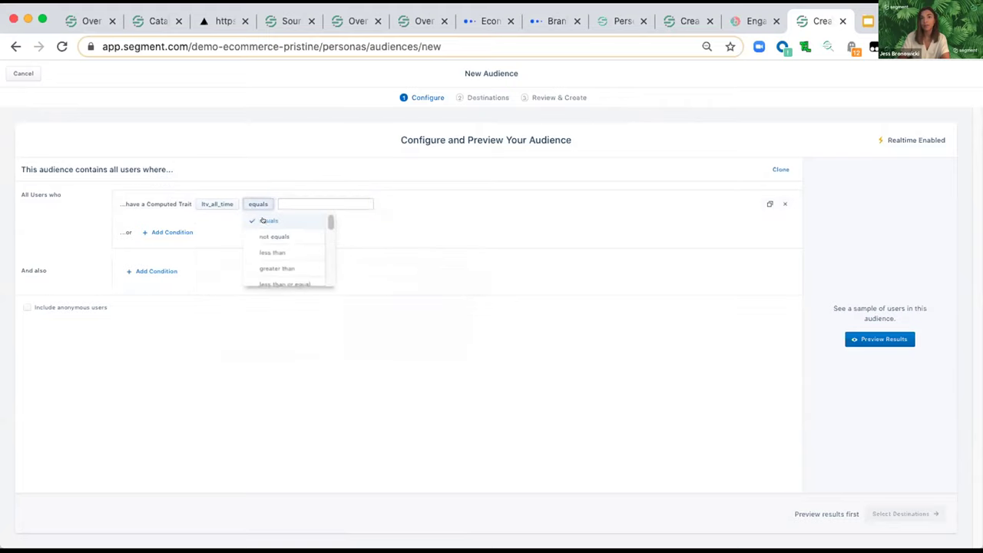
{"action": "left_click", "coordinate": [278, 267]}
{"action": "left_click", "coordinate": [308, 204]}
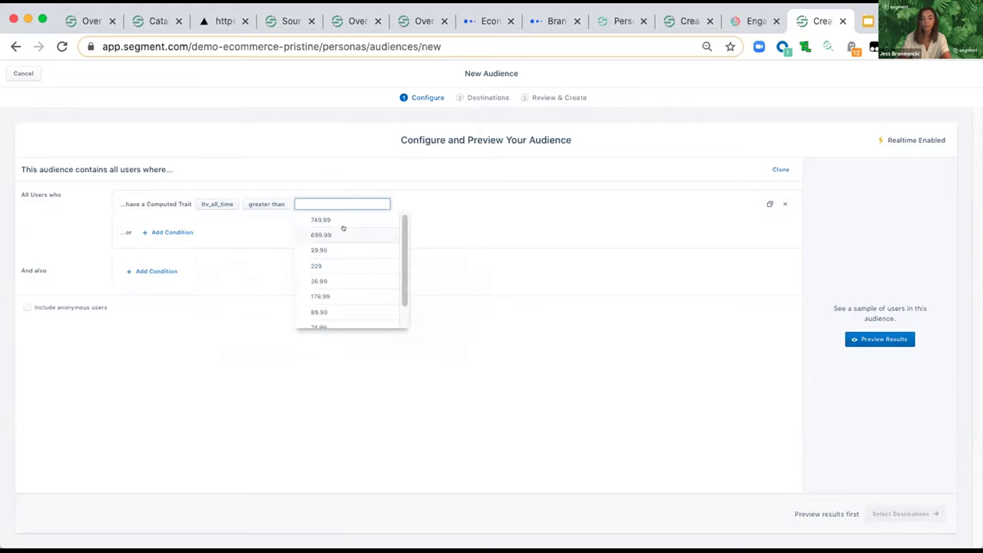
{"action": "type", "text": "60"}
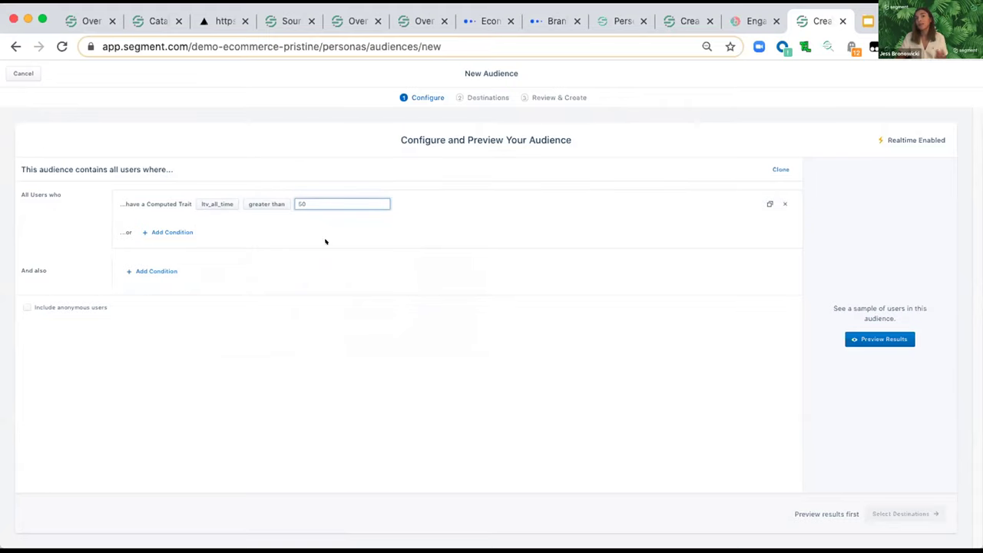
{"action": "left_click", "coordinate": [243, 253]}
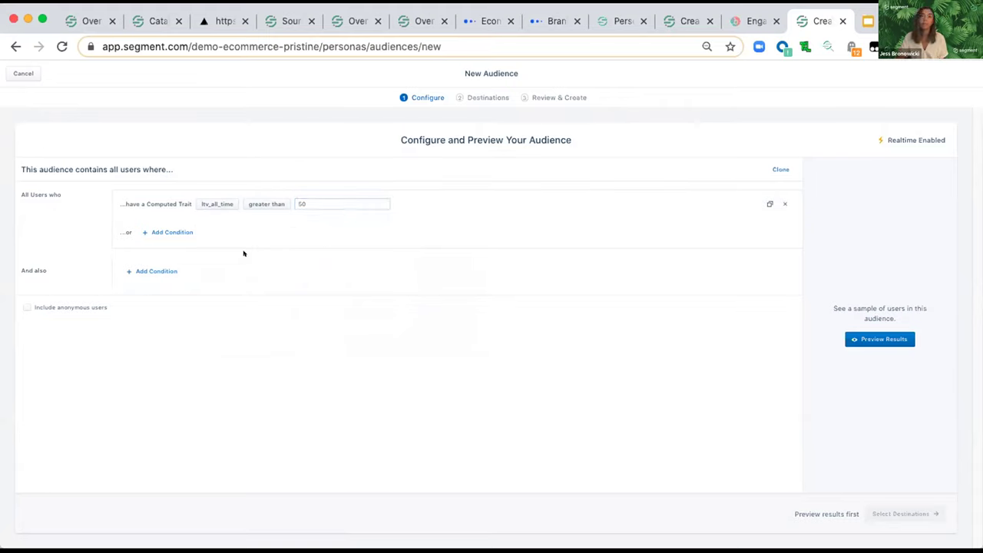
Add a second condition on the SQL trait propensity_to_buy.
{"action": "left_click", "coordinate": [123, 272]}
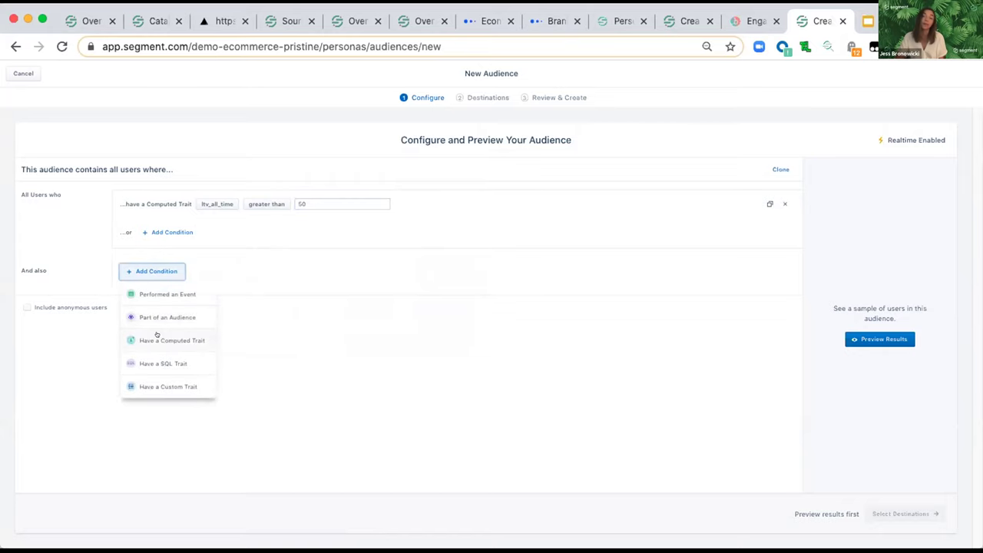
{"action": "left_click", "coordinate": [168, 357]}
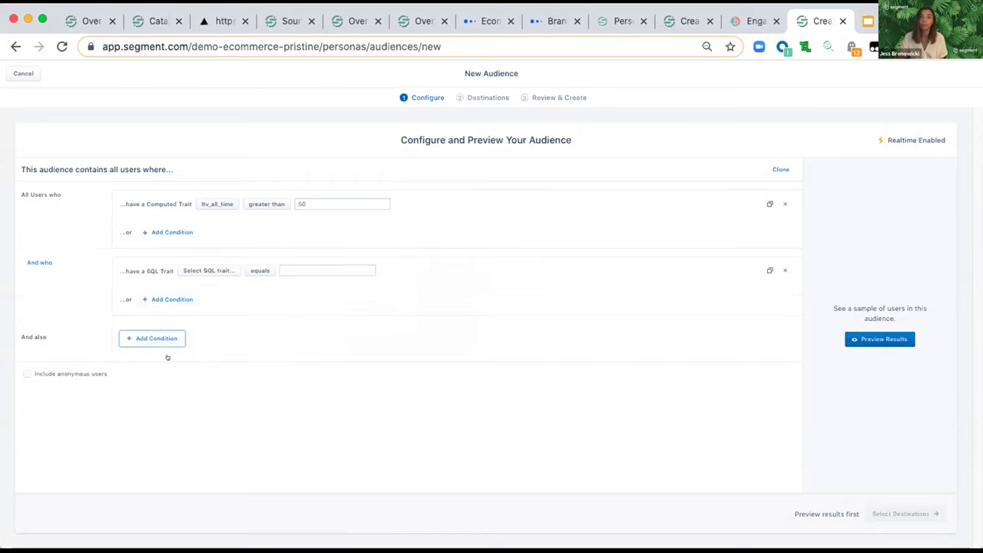
{"action": "left_click", "coordinate": [192, 266]}
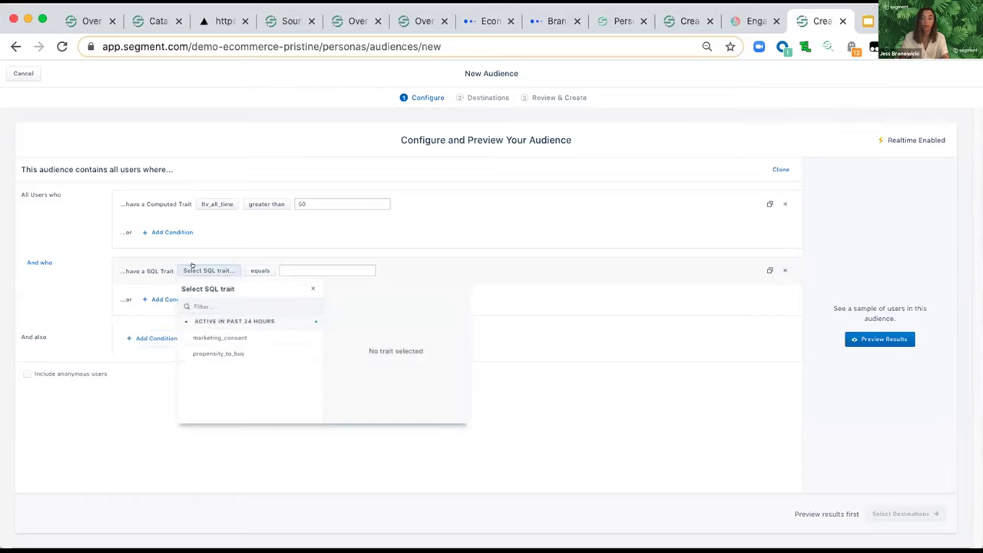
{"action": "type", "text": "pro"}
{"action": "left_click", "coordinate": [218, 337]}
Require propensity_to_buy greater than .6 and preview the 218 matching users.
{"action": "left_click", "coordinate": [261, 271]}
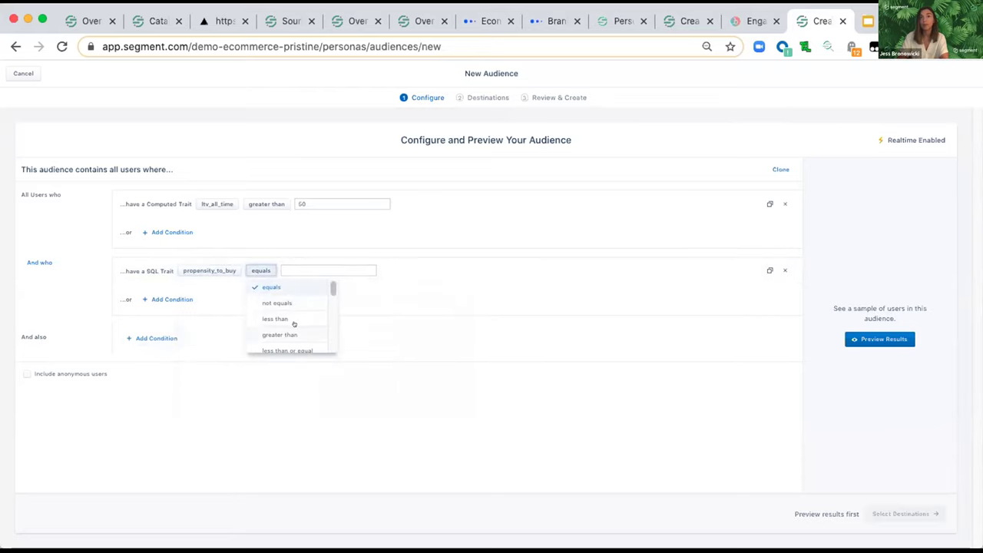
{"action": "left_click", "coordinate": [279, 335]}
{"action": "left_click", "coordinate": [296, 267]}
{"action": "type", "text": ".6"}
{"action": "key", "text": "Tab"}
{"action": "left_click", "coordinate": [853, 341]}
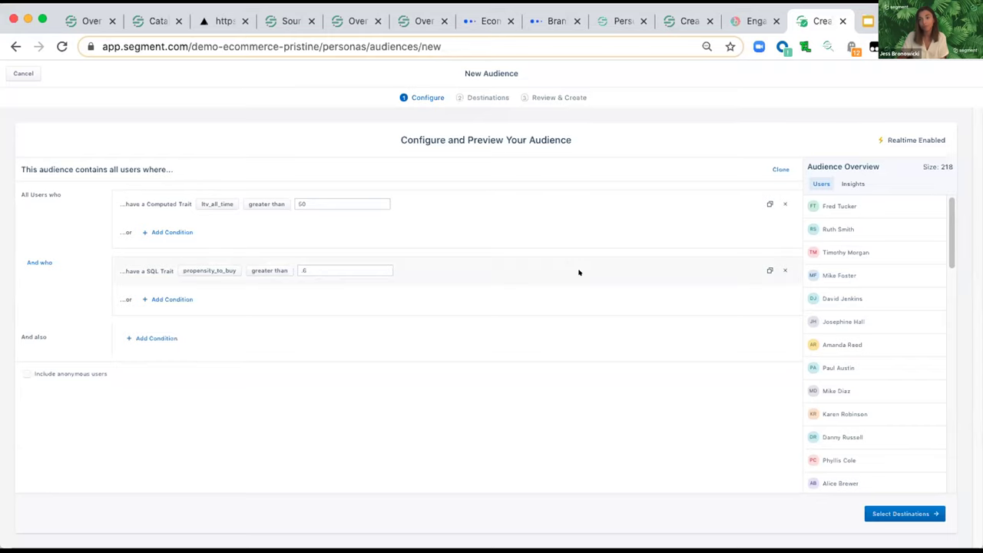
Choose Personas Facebook Custom Audiences as the destination, then return to the slide deck on slide 12.
{"action": "left_click", "coordinate": [905, 514]}
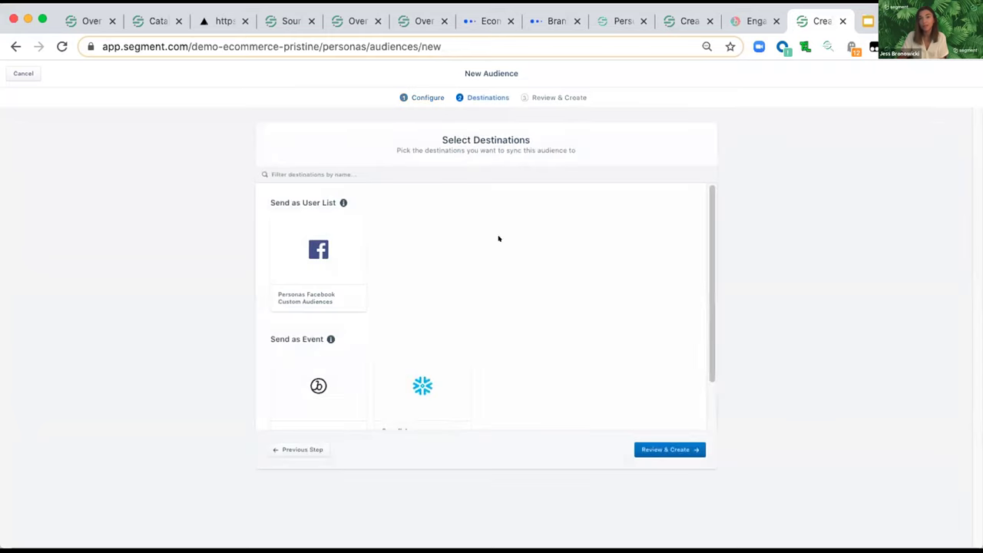
{"action": "left_click", "coordinate": [340, 242]}
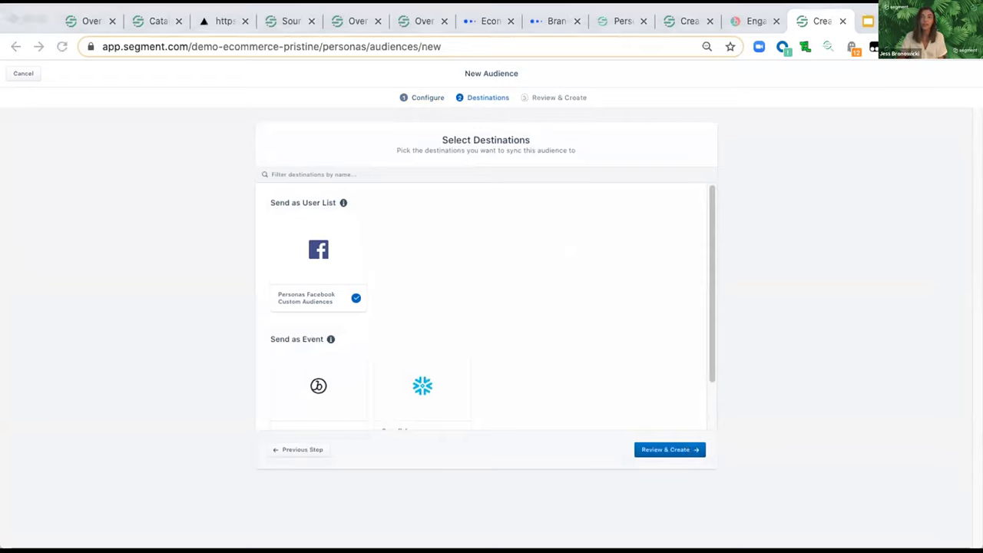
{"action": "left_click", "coordinate": [870, 20]}
{"action": "left_click", "coordinate": [869, 20]}
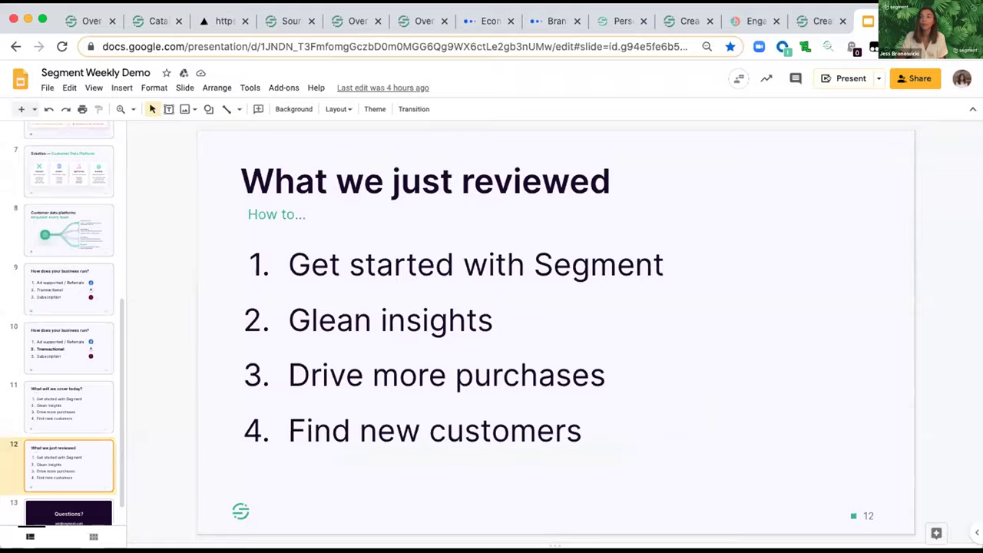
Present the deck full screen from slide 12 and advance to the Questions? slide.
{"action": "left_click", "coordinate": [857, 78]}
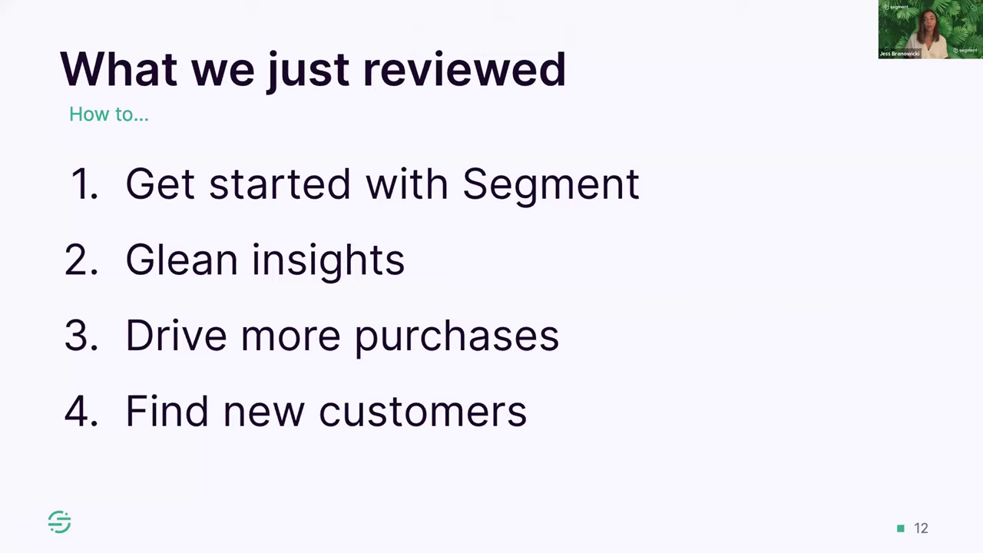
{"action": "key", "text": "Right"}
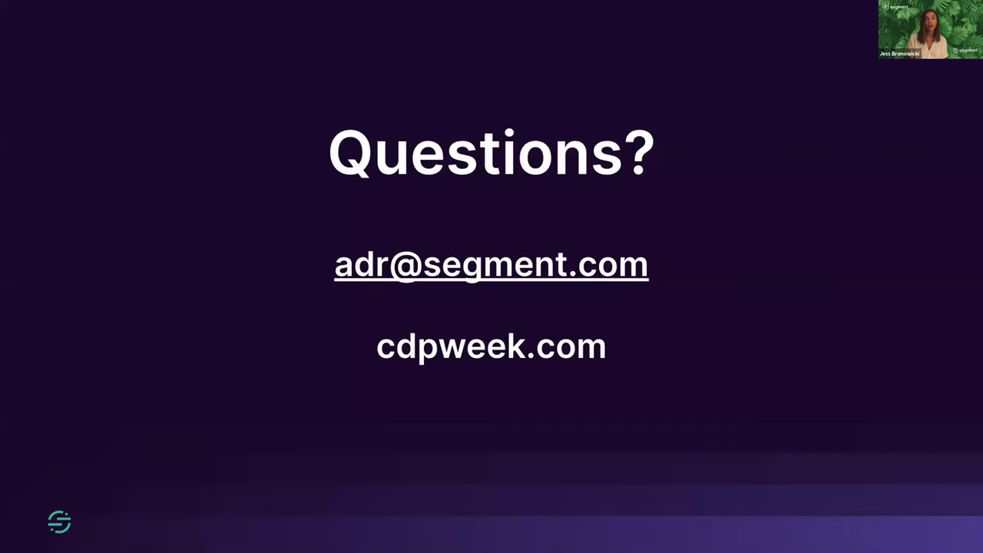